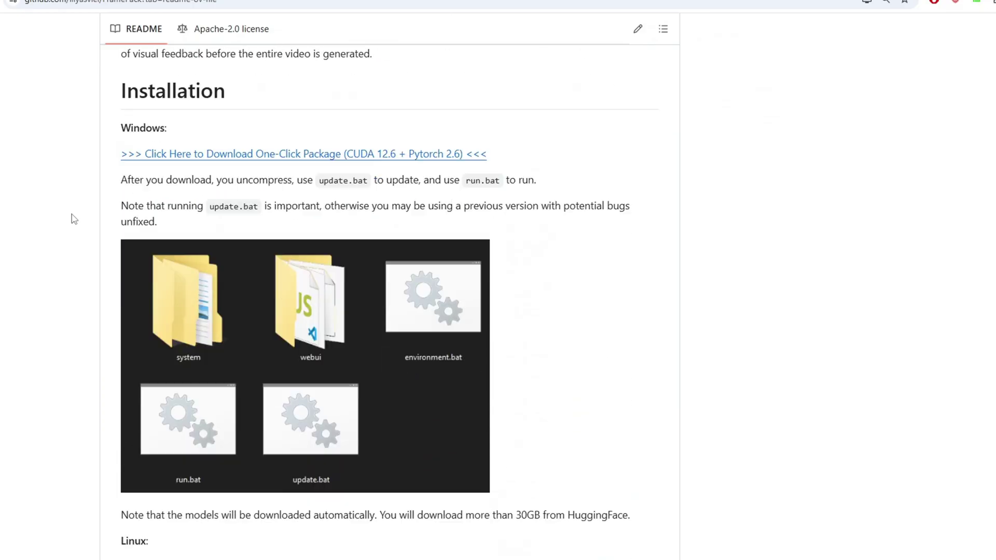
# Read the FramePack repository's requirements, including the minimum GPU memory for generating a one-minute video.
pyautogui.scroll(-10, 74, 219)
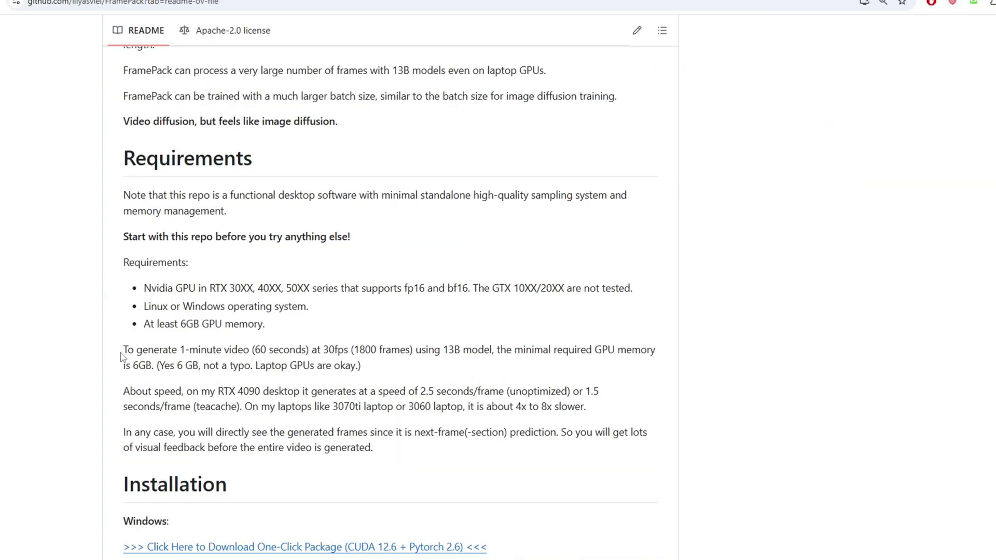
pyautogui.moveTo(123, 350); pyautogui.dragTo(152, 366)
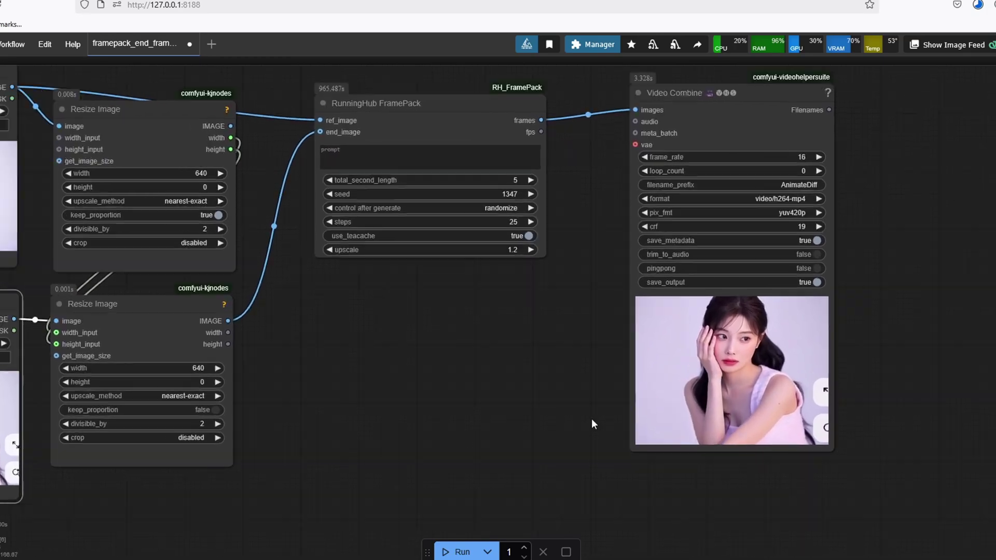
pyautogui.scroll(10, 602, 387)
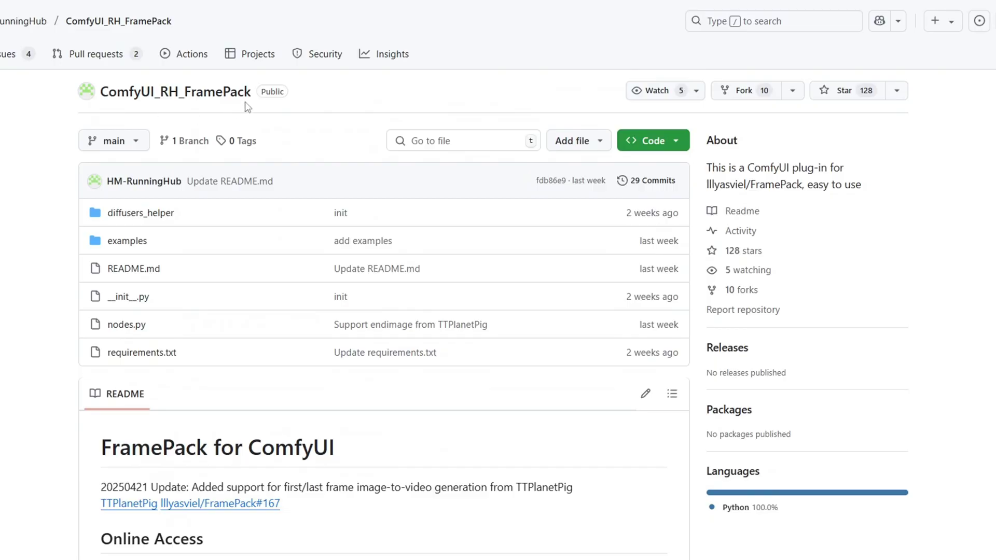
# Look over the ComfyUI_RH_FramePack repository, its readme note on first/last frame support and the example workflows.
pyautogui.moveTo(250, 94); pyautogui.dragTo(100, 93)
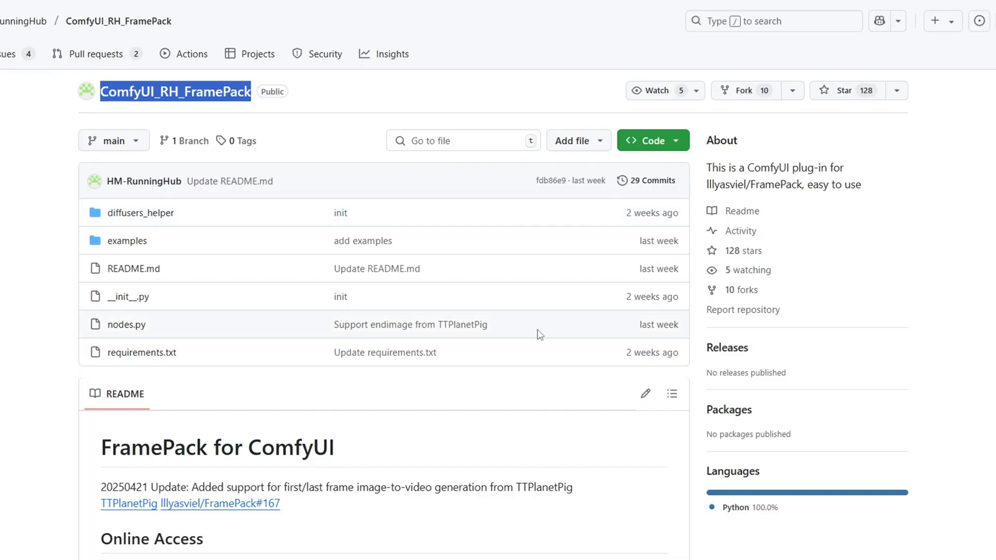
pyautogui.scroll(-1, 593, 386)
pyautogui.moveTo(192, 426); pyautogui.dragTo(576, 431)
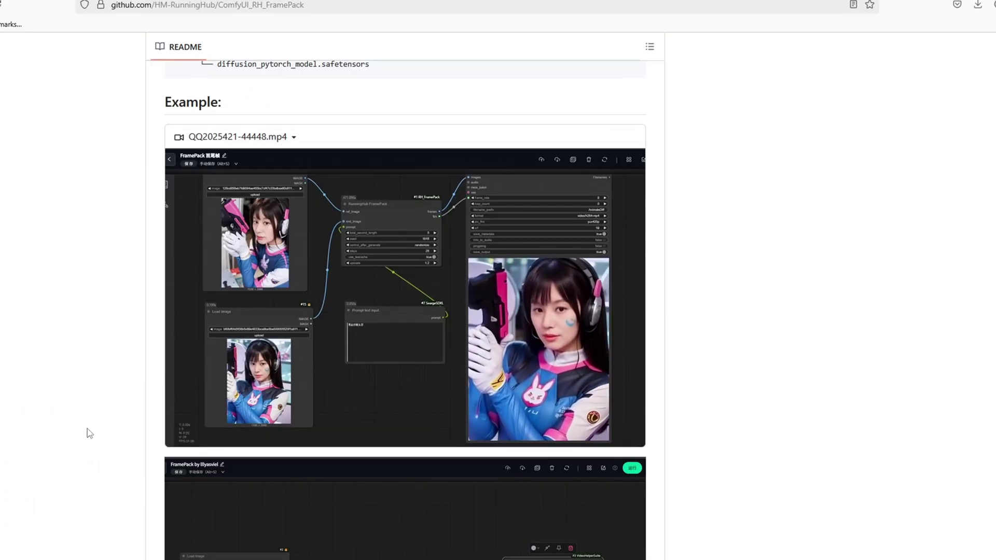
pyautogui.moveTo(247, 399)
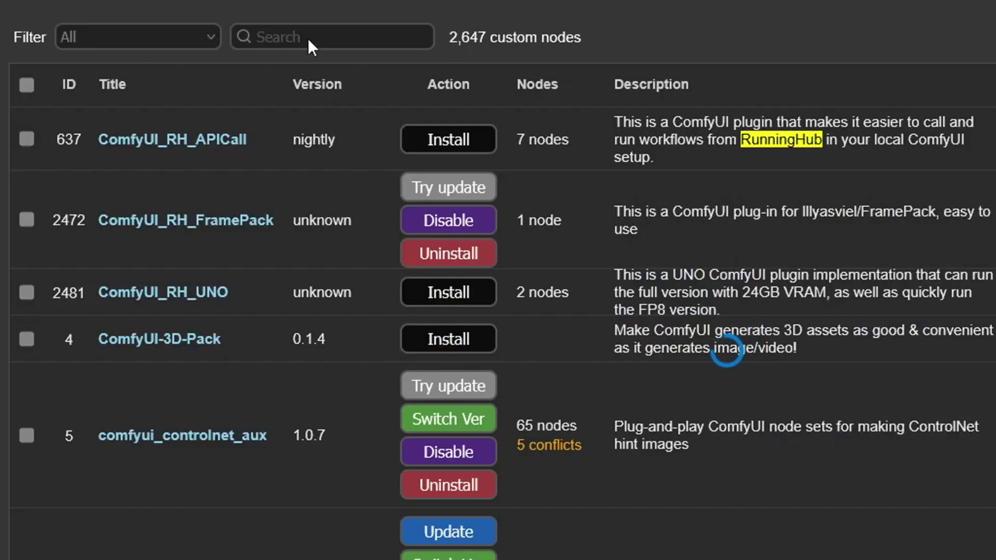
# Search the custom nodes list for "runninghub" and locate ComfyUI_RH_FramePack.
pyautogui.click(337, 36)
pyautogui.write('runninghub')
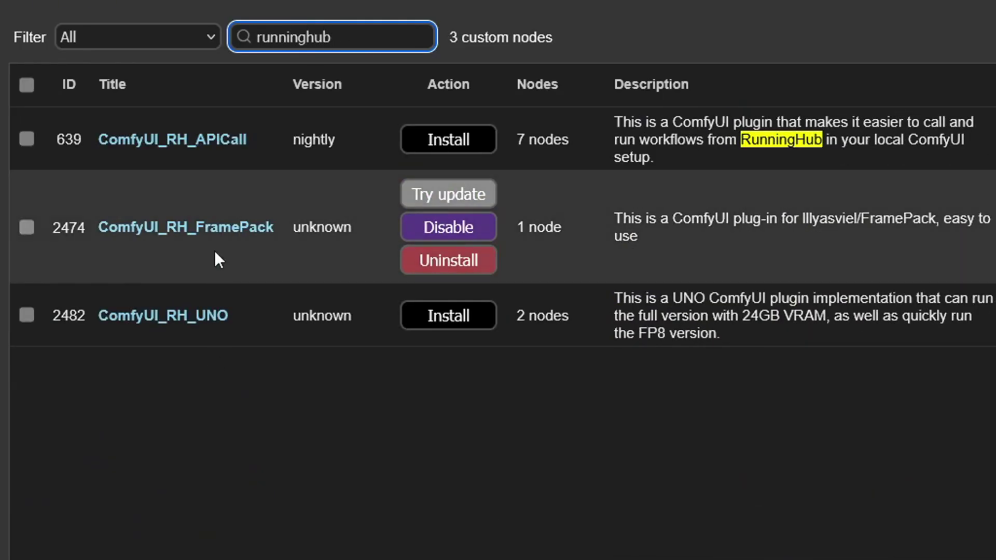
pyautogui.moveTo(281, 224); pyautogui.dragTo(104, 222)
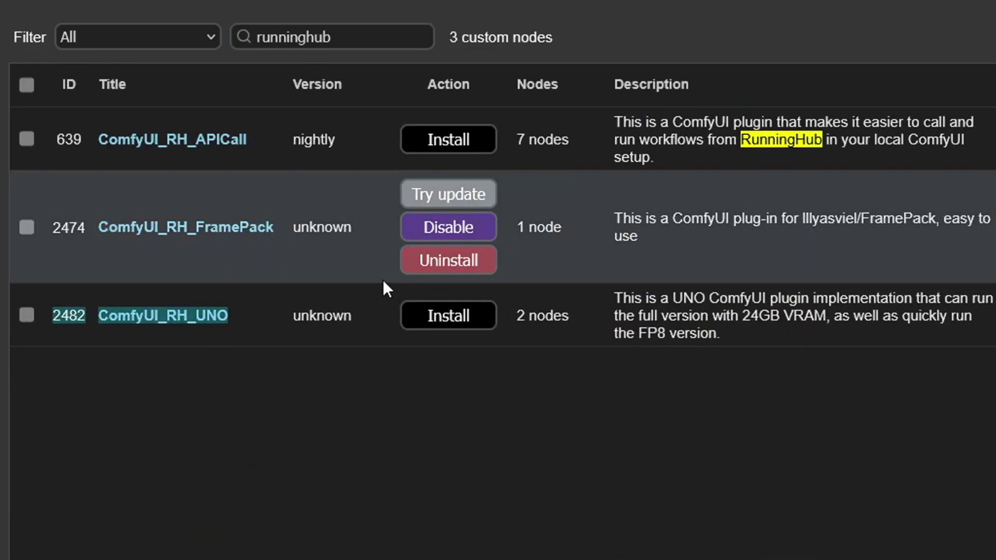
pyautogui.moveTo(275, 229); pyautogui.dragTo(99, 229)
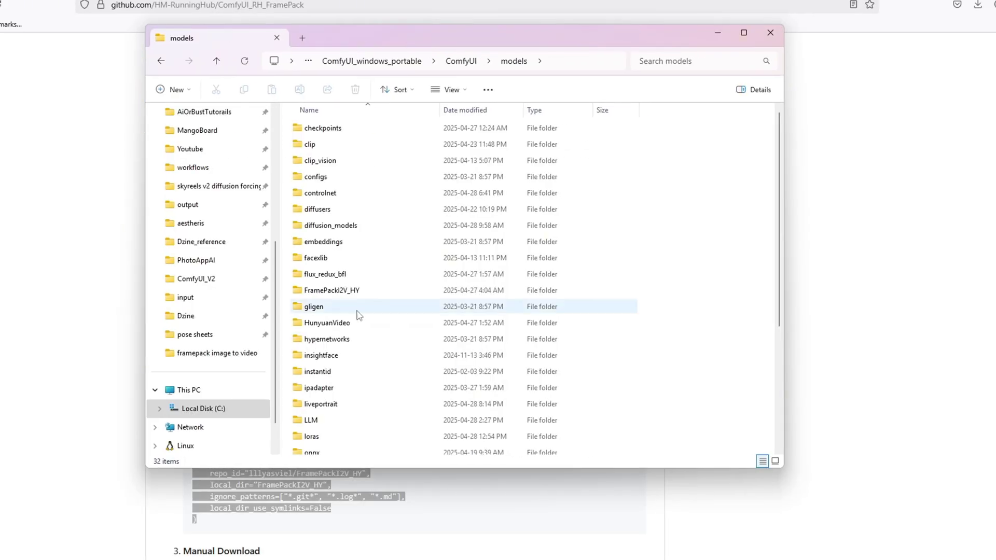
# Open the download_models Python script from the ComfyUI models folder and review its model download code.
pyautogui.scroll(-5, 355, 332)
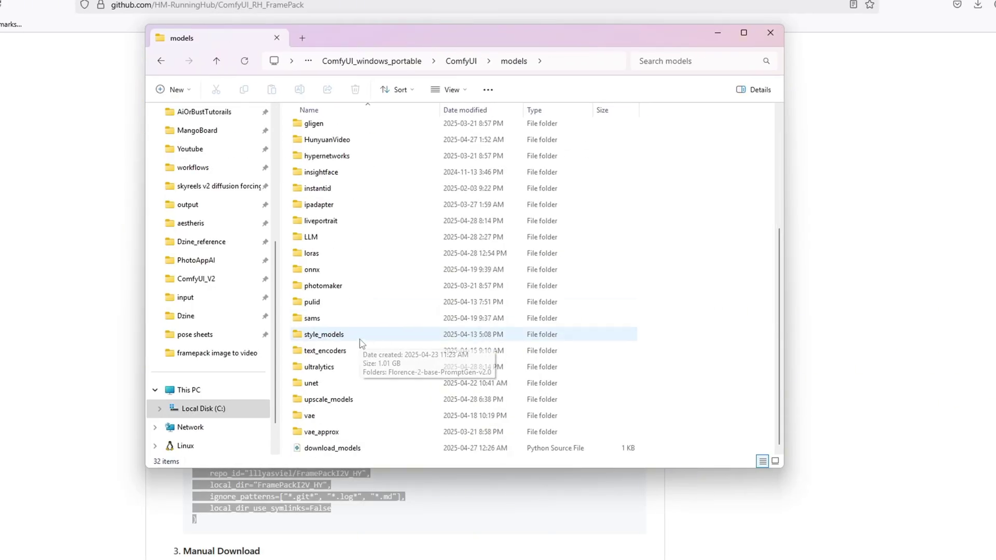
pyautogui.click(339, 451)
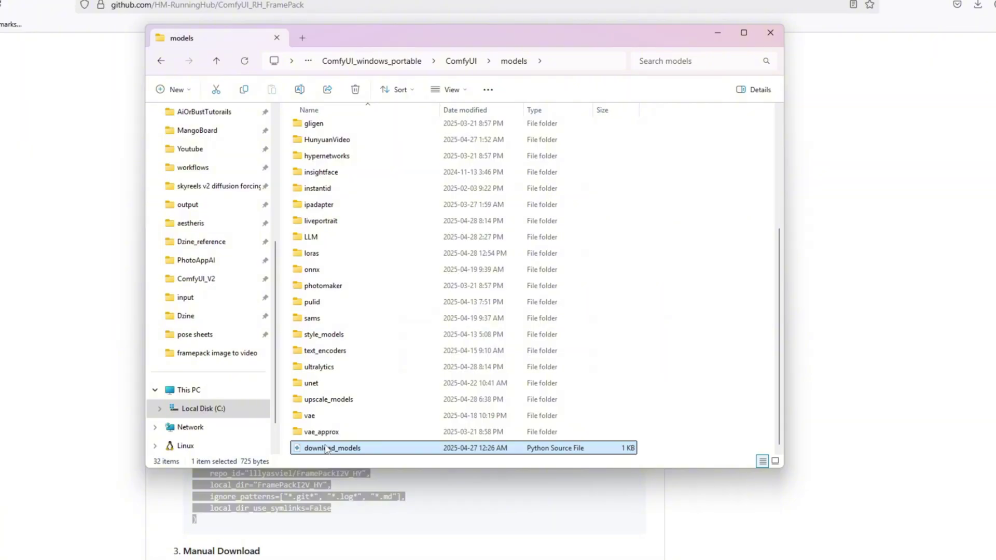
pyautogui.doubleClick(327, 449)
pyautogui.click(246, 182)
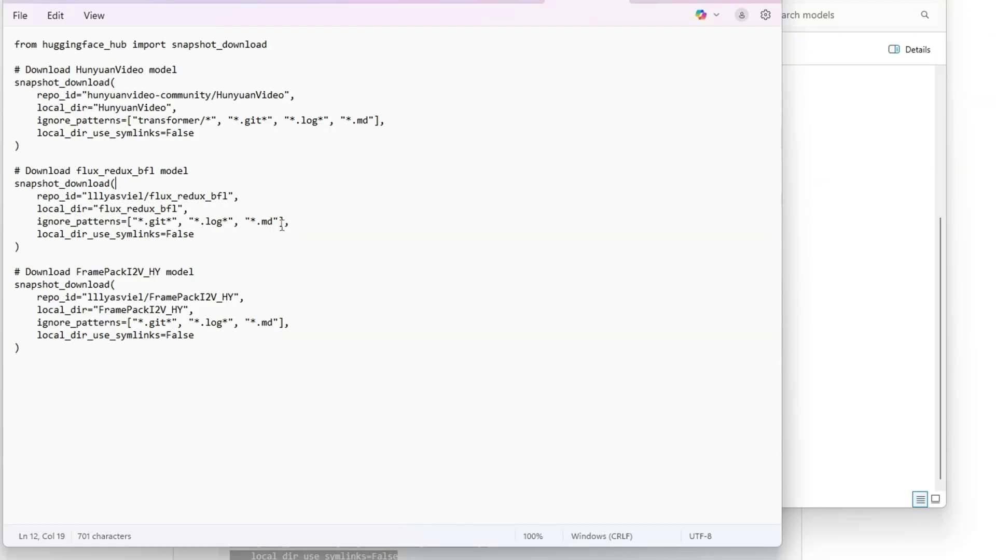
pyautogui.hotkey('ctrl', 'a')
pyautogui.press('Right')
pyautogui.click(389, 170)
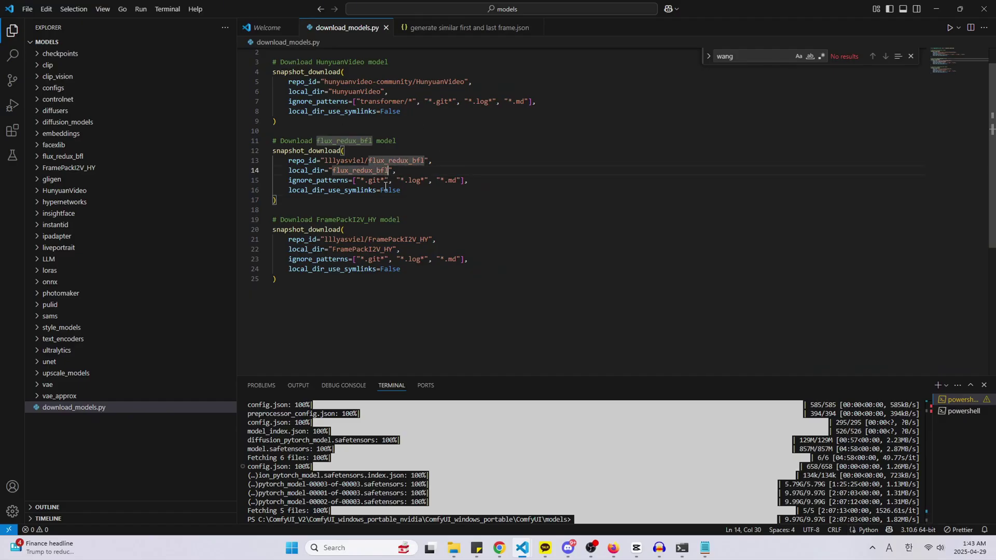
pyautogui.click(383, 189)
pyautogui.scroll(1, 373, 206)
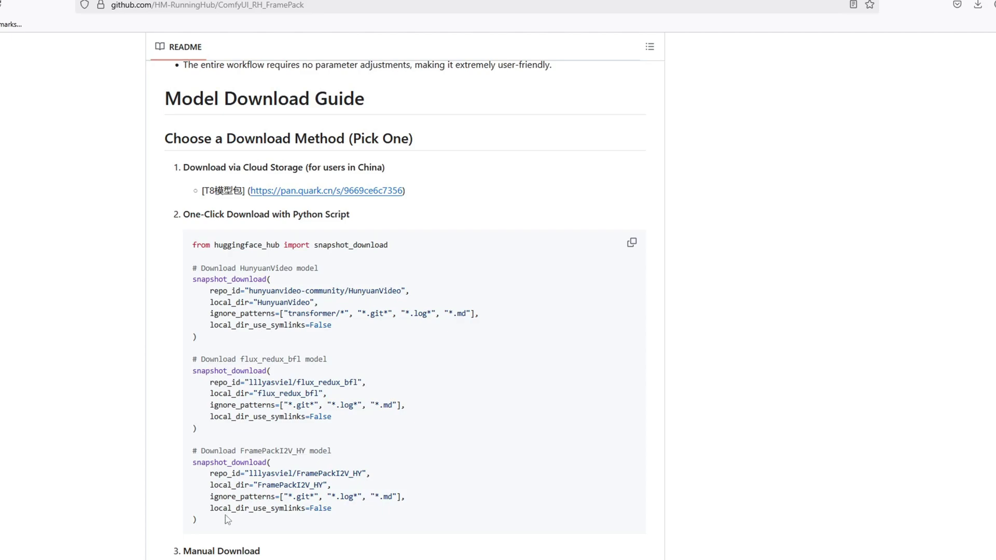
# Copy the full one-click download Python script from the README and paste it into the download_models file.
pyautogui.moveTo(226, 518); pyautogui.dragTo(193, 249)
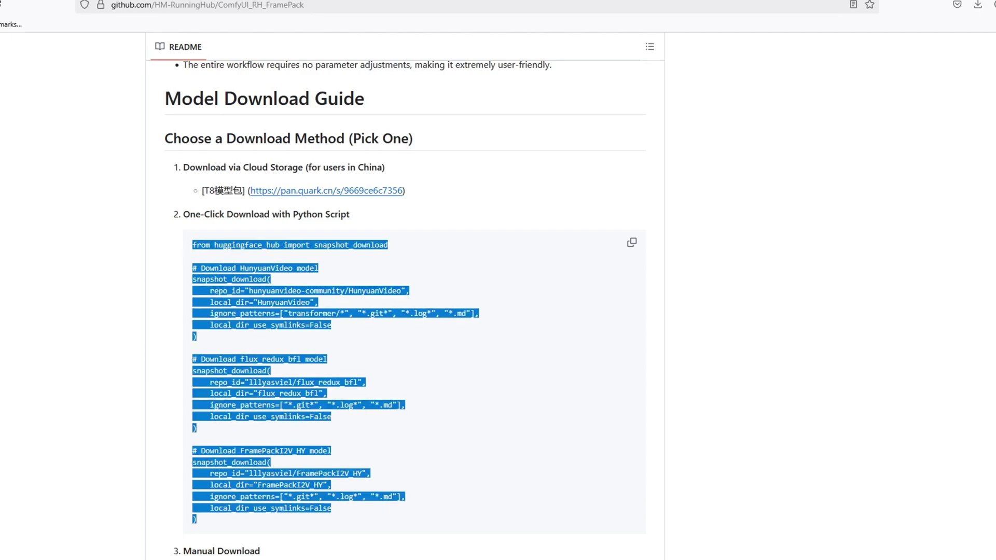
pyautogui.hotkey('ctrl', 'c')
pyautogui.hotkey('alt', 'Tab')
pyautogui.hotkey('ctrl', 'v')
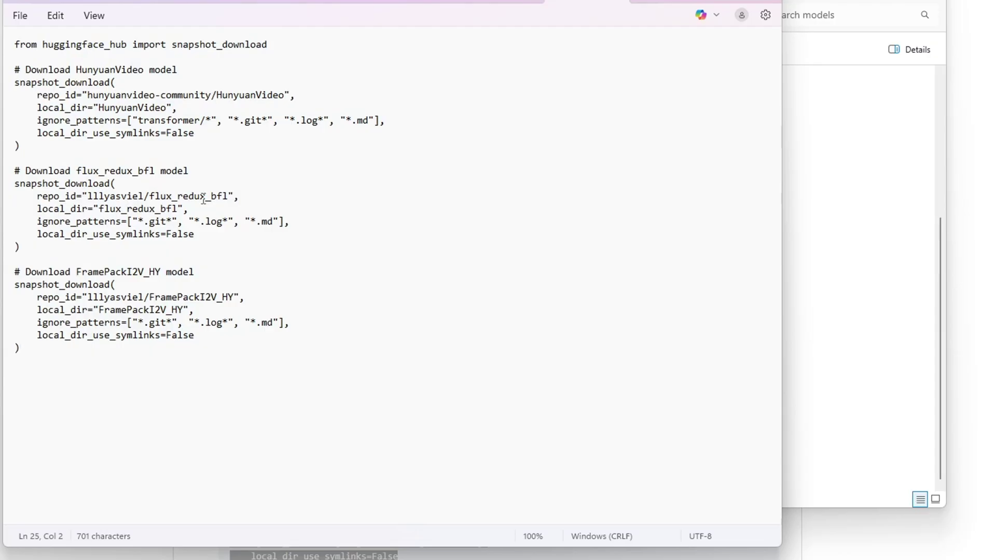
pyautogui.hotkey('ctrl', 'a')
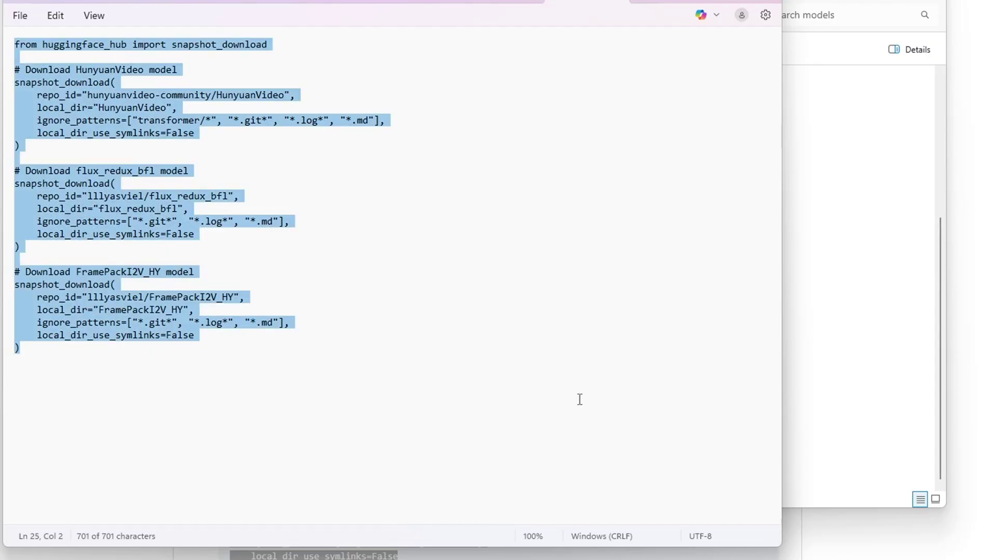
pyautogui.hotkey('alt', 'Tab')
pyautogui.write('pytho')
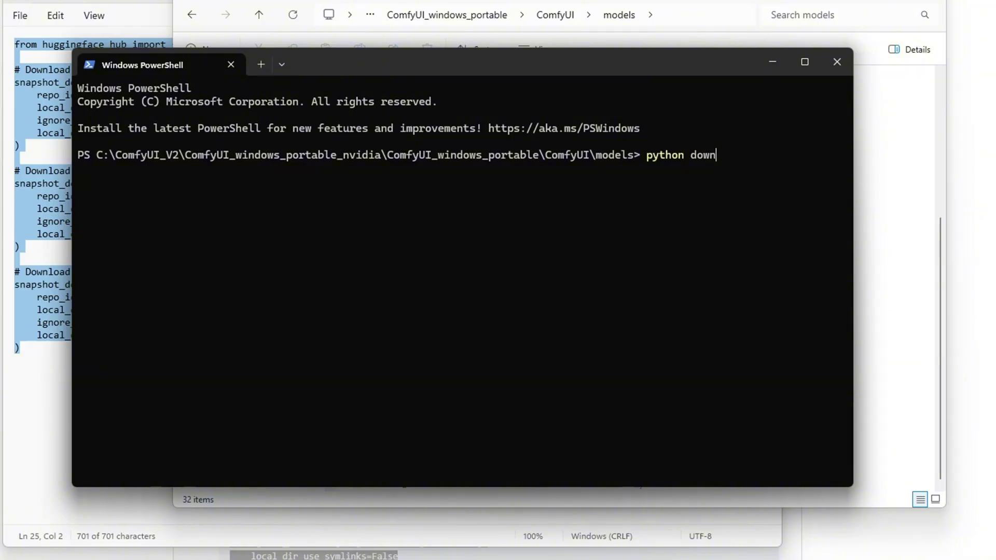
pyautogui.write('n .\\down')
pyautogui.press('Tab')
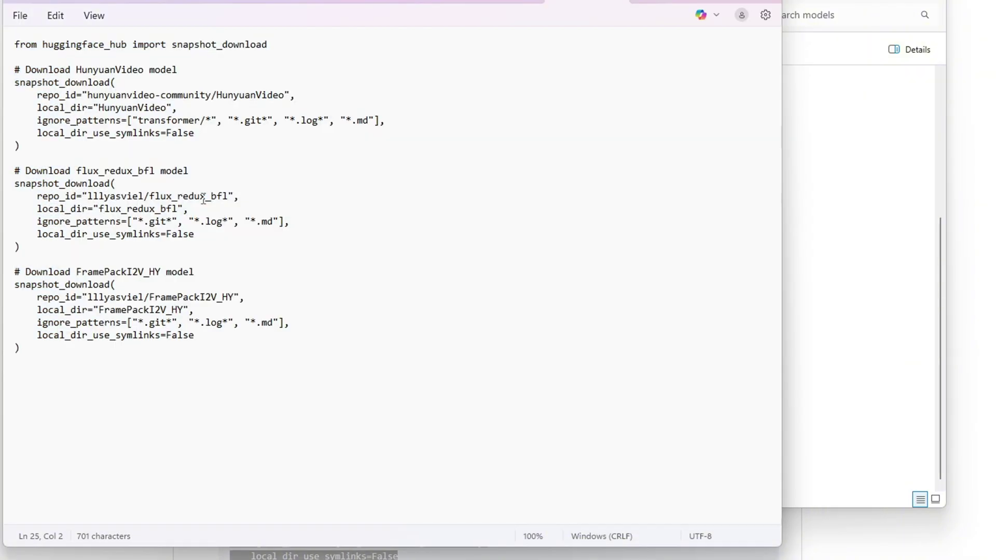
# Open a terminal in the ComfyUI models folder and enter the Python command for the download_models script.
pyautogui.hotkey('ctrl', 'a')
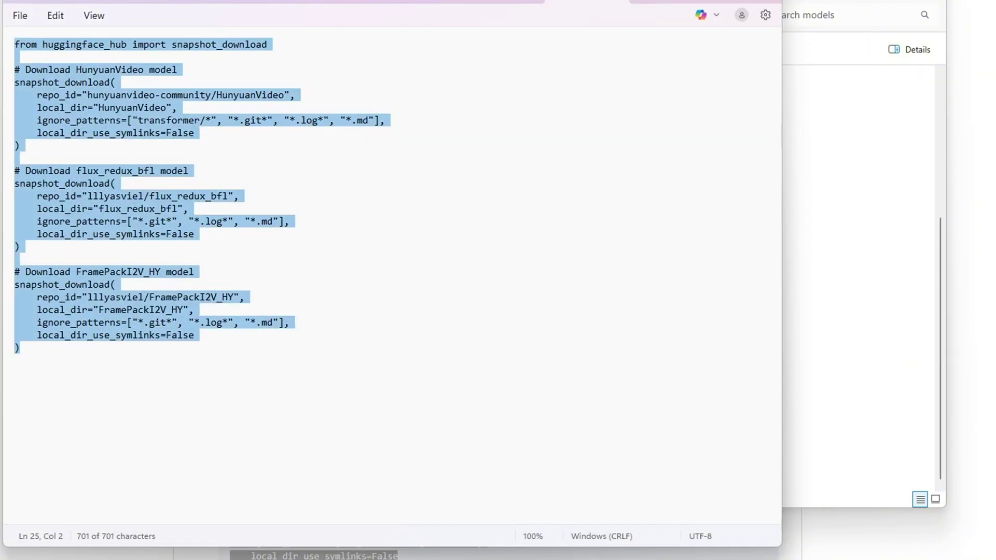
pyautogui.hotkey('alt', 'Tab')
pyautogui.rightClick(783, 378)
pyautogui.click(832, 513)
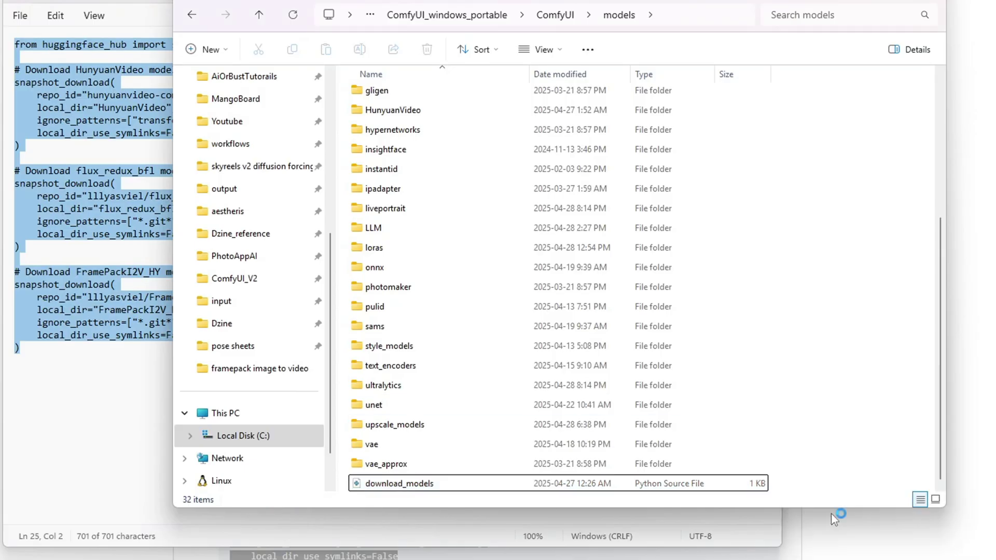
pyautogui.write('python')
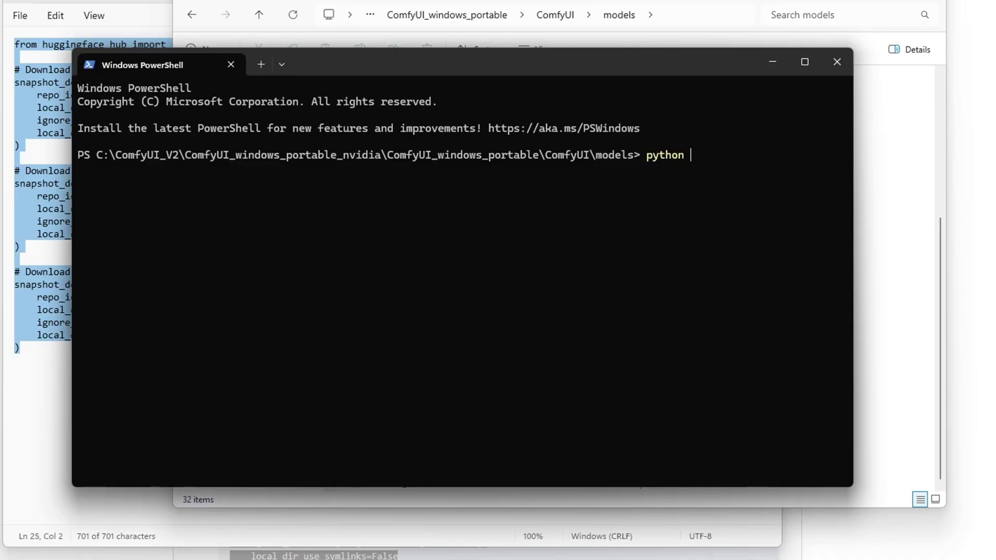
pyautogui.write(' .\\')
pyautogui.write('down')
pyautogui.press('Tab')
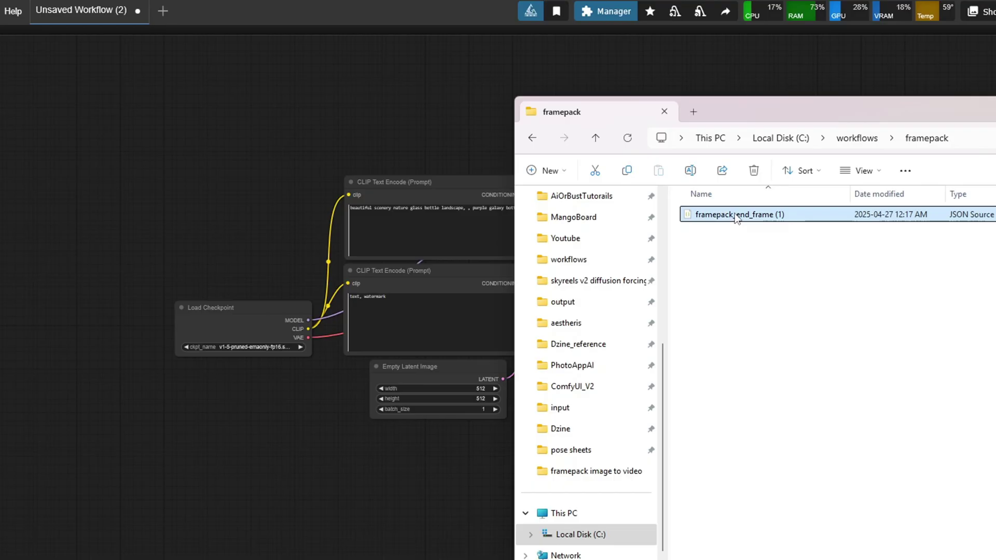
# Load the framepack_end_frame (1) workflow file from the framepack folder onto the ComfyUI canvas.
pyautogui.moveTo(779, 214); pyautogui.dragTo(268, 218)
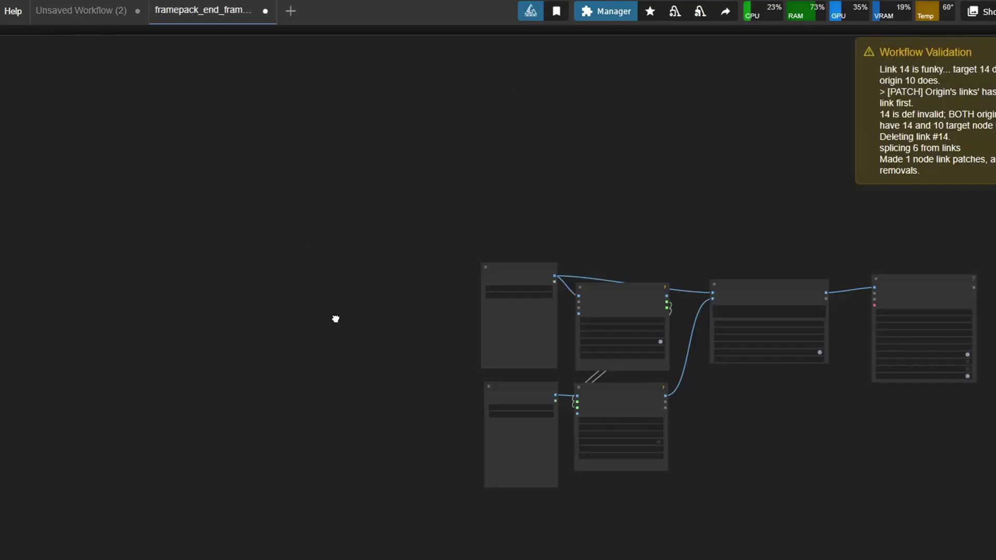
pyautogui.moveTo(335, 319); pyautogui.dragTo(147, 254)
pyautogui.scroll(4, 450, 425)
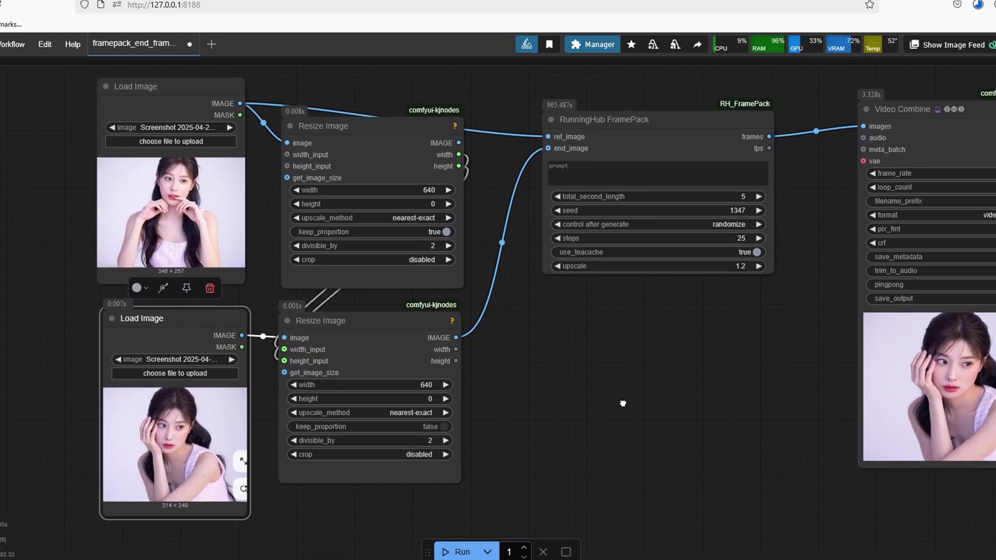
pyautogui.moveTo(622, 402); pyautogui.dragTo(538, 416)
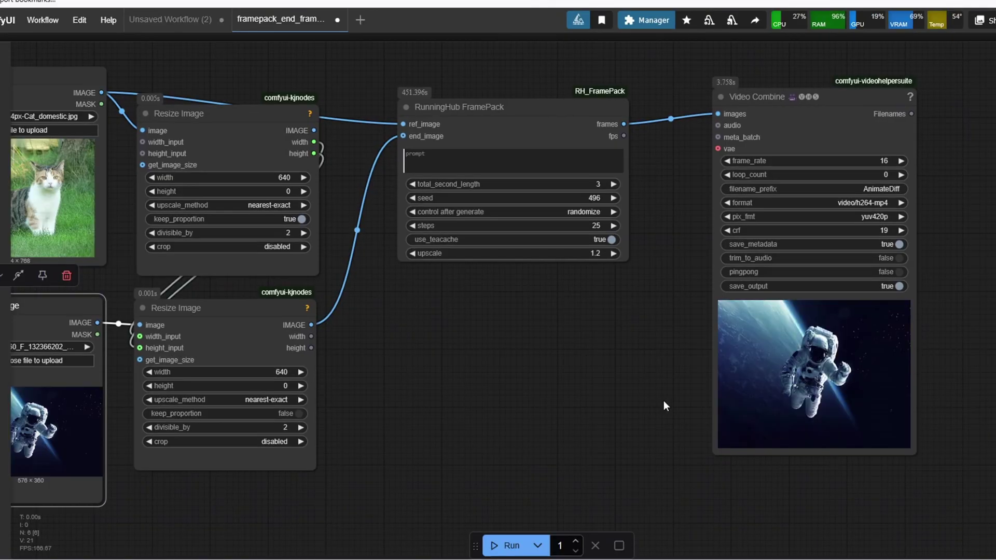
# Examine the cat-to-astronaut workflow, comparing the Video Combine preview with its start and end images.
pyautogui.scroll(3, 664, 400)
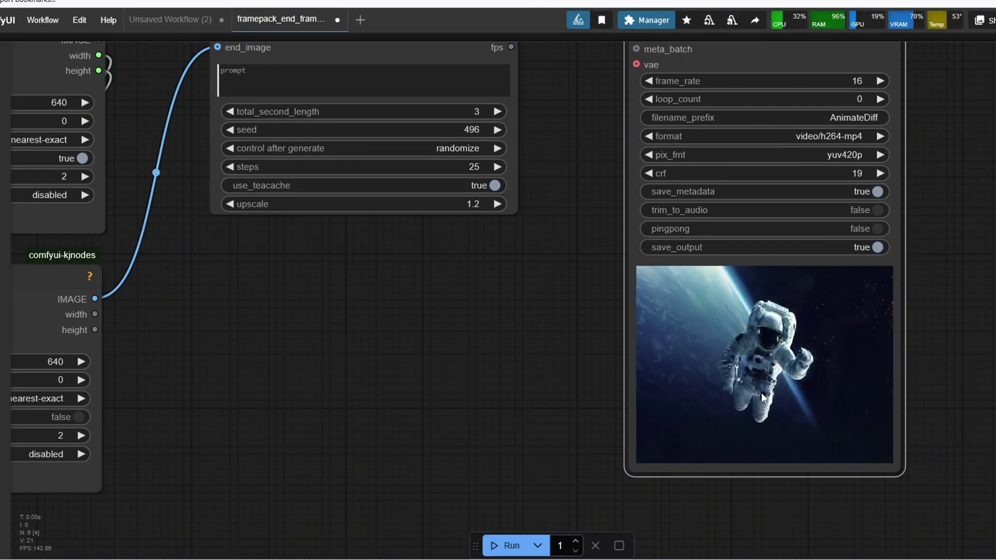
pyautogui.scroll(-2, 532, 374)
pyautogui.scroll(2, 689, 371)
pyautogui.scroll(-3, 689, 371)
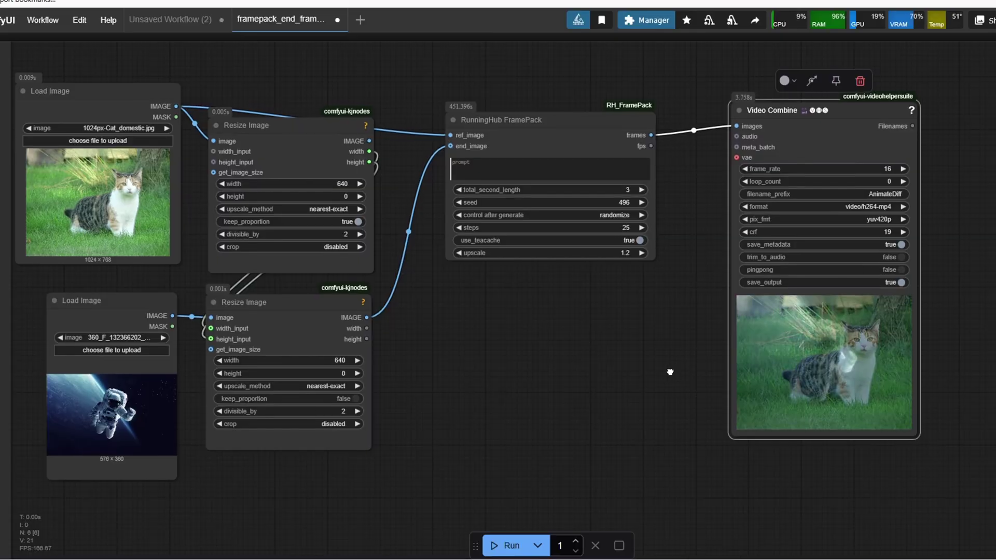
pyautogui.moveTo(673, 371); pyautogui.dragTo(699, 381)
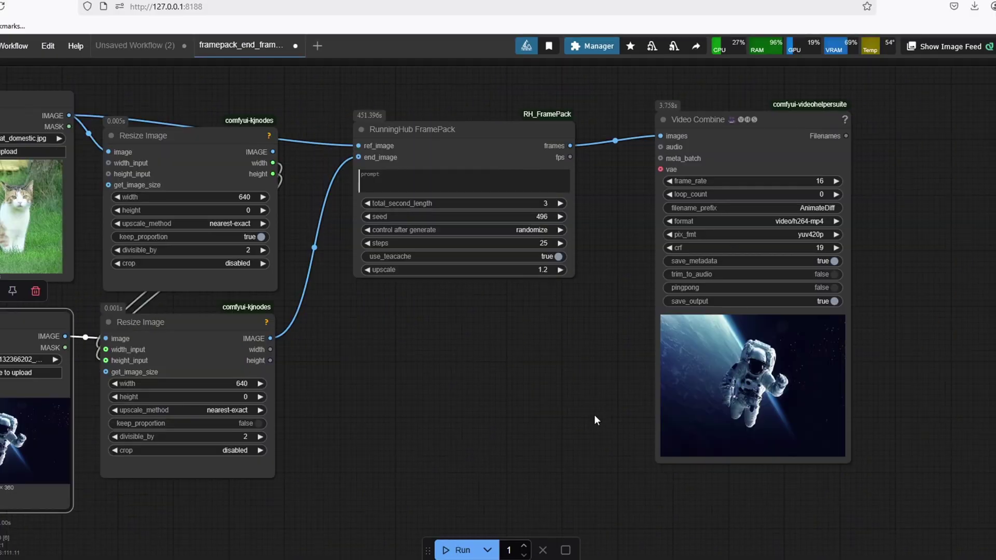
pyautogui.scroll(3, 593, 415)
pyautogui.moveTo(593, 415); pyautogui.dragTo(496, 409)
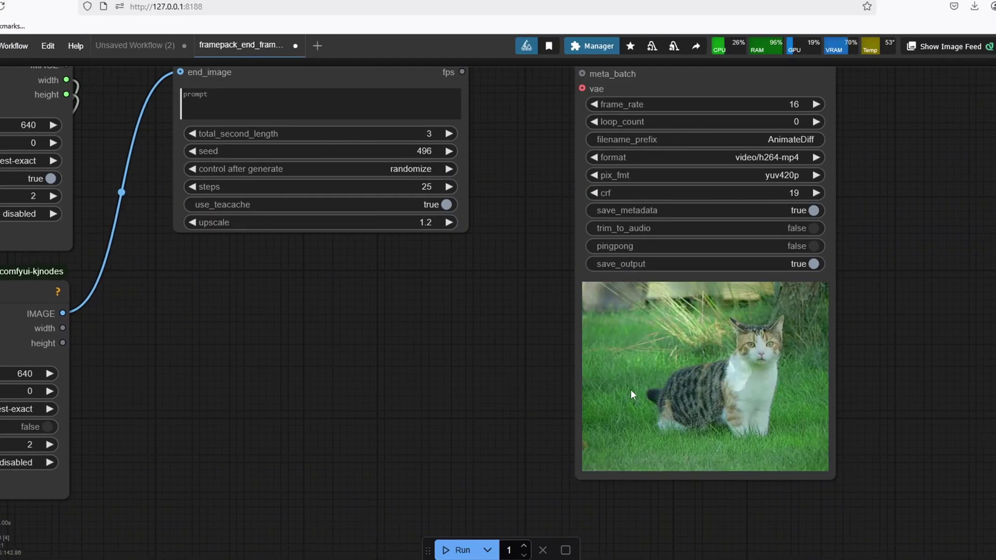
pyautogui.scroll(-4, 482, 384)
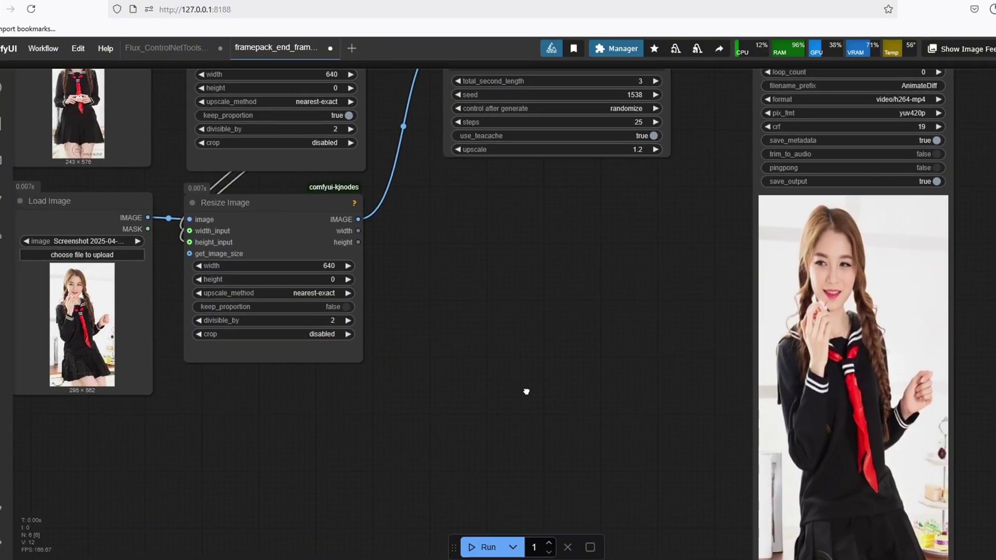
# Examine the sailor-uniform workflow, comparing its start and end images with the Video Combine preview.
pyautogui.scroll(-3, 699, 450)
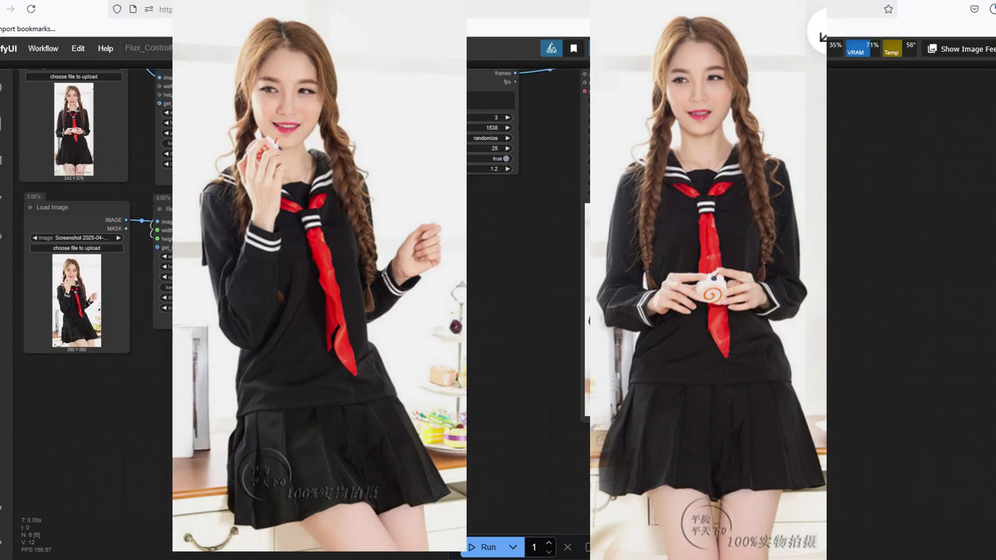
pyautogui.moveTo(459, 362); pyautogui.dragTo(587, 407)
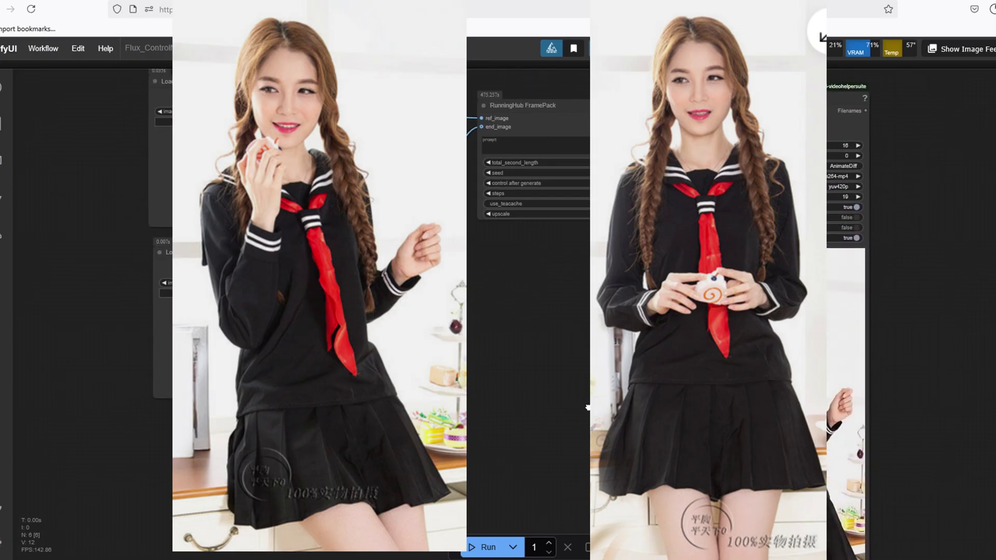
pyautogui.click(217, 151)
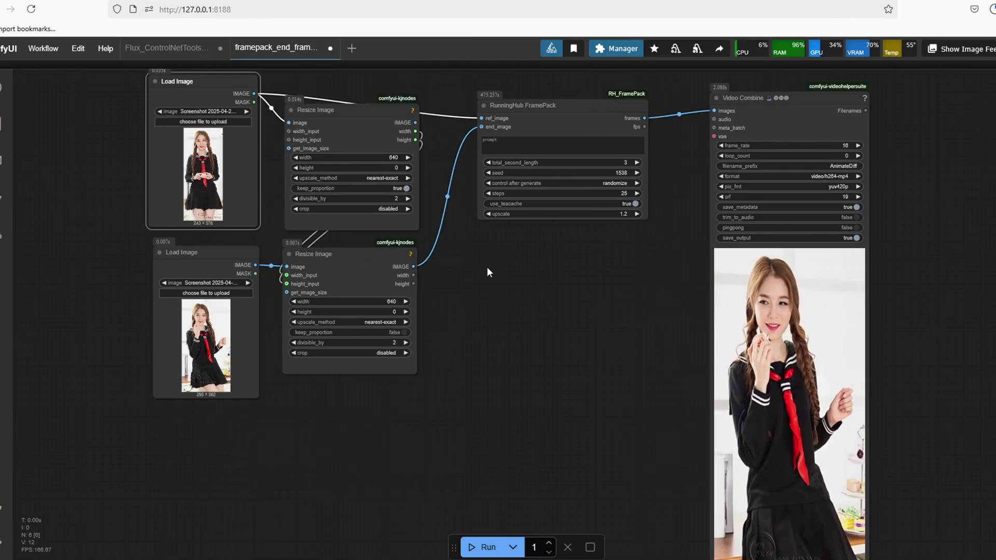
pyautogui.moveTo(711, 369); pyautogui.dragTo(699, 331)
pyautogui.moveTo(595, 339); pyautogui.dragTo(580, 381)
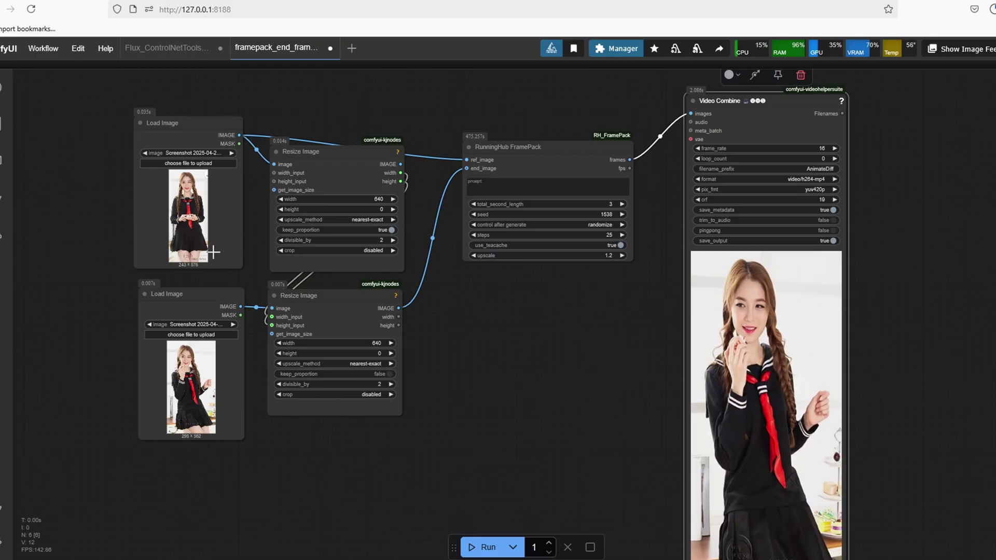
# Compare the two loaded start and end frame images in the sailor-uniform workflow.
pyautogui.click(213, 252)
pyautogui.click(213, 346)
pyautogui.moveTo(585, 384); pyautogui.dragTo(605, 330)
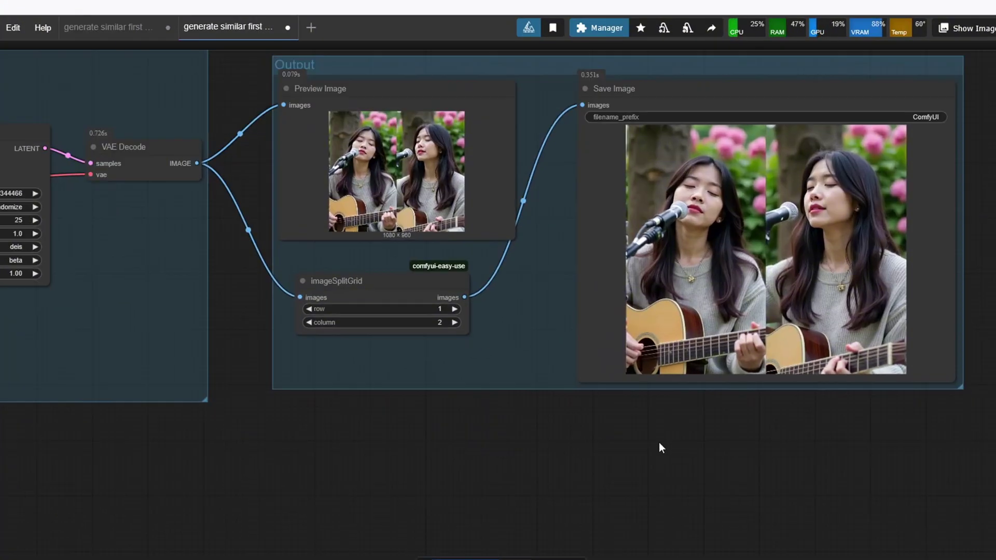
# Examine the paired guitarist images in the Output group's Preview Image and Save Image nodes.
pyautogui.scroll(1, 659, 442)
pyautogui.moveTo(723, 412); pyautogui.dragTo(620, 476)
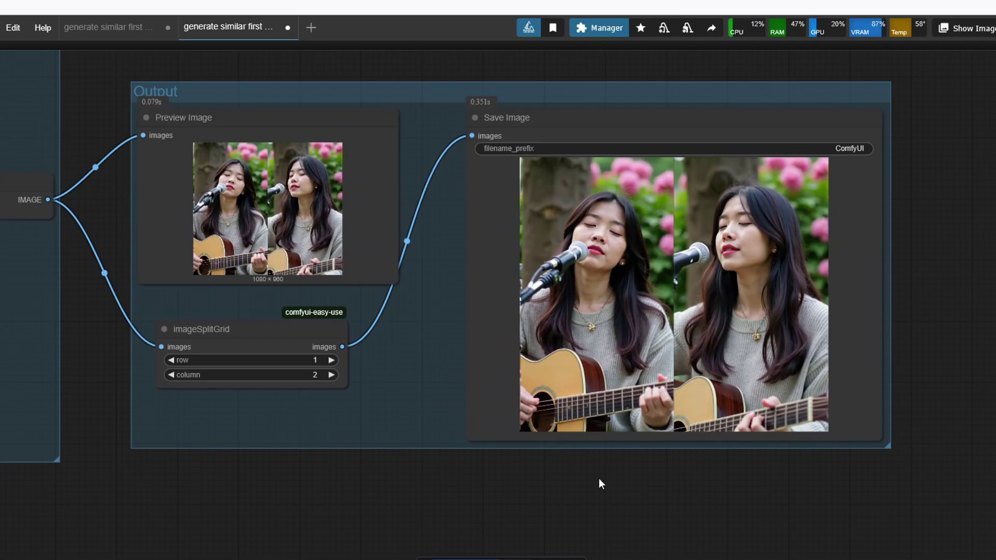
pyautogui.scroll(-3, 598, 479)
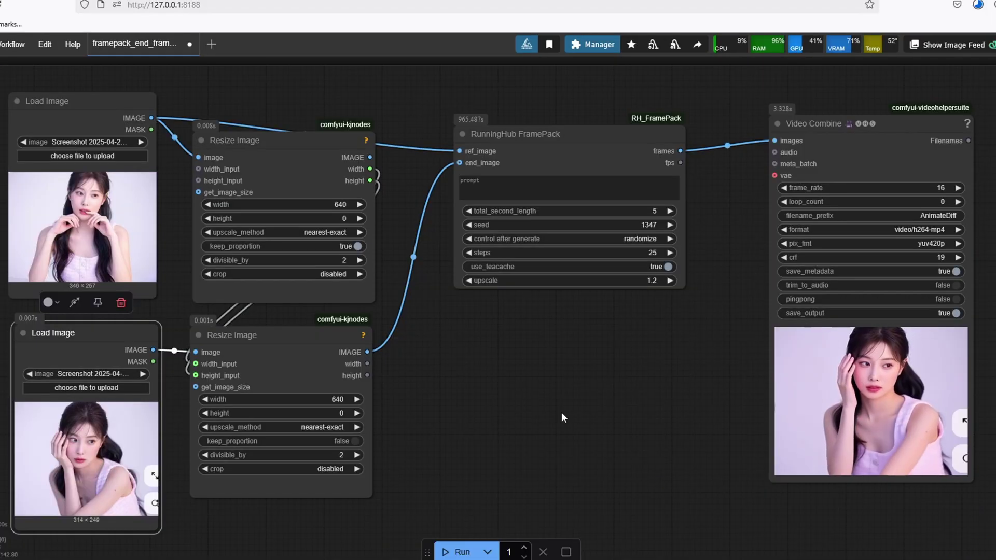
# Examine the lavender-top portrait workflow from the Load Image nodes through RunningHub FramePack to the Video Combine preview.
pyautogui.moveTo(662, 408); pyautogui.dragTo(427, 425)
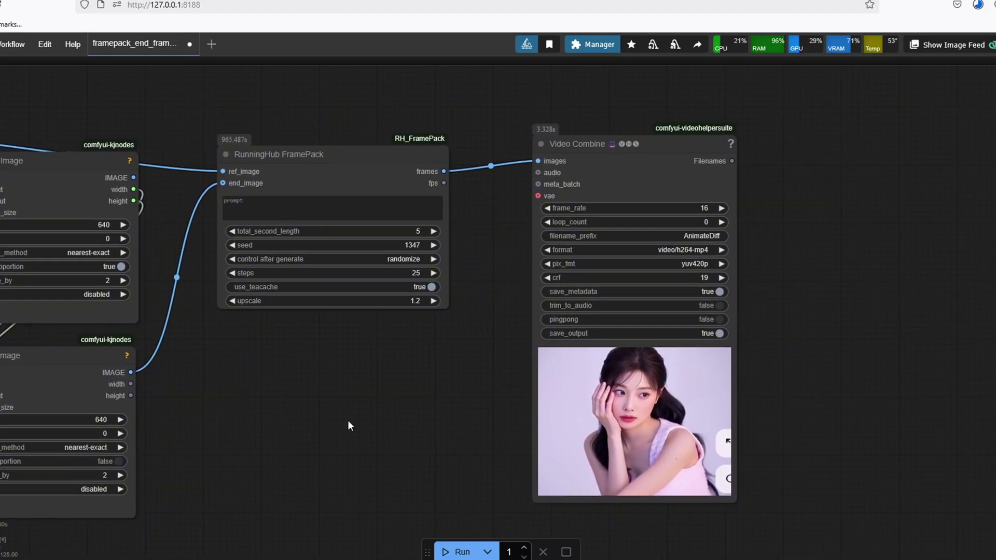
pyautogui.moveTo(349, 424); pyautogui.dragTo(591, 413)
pyautogui.moveTo(466, 400); pyautogui.dragTo(426, 377)
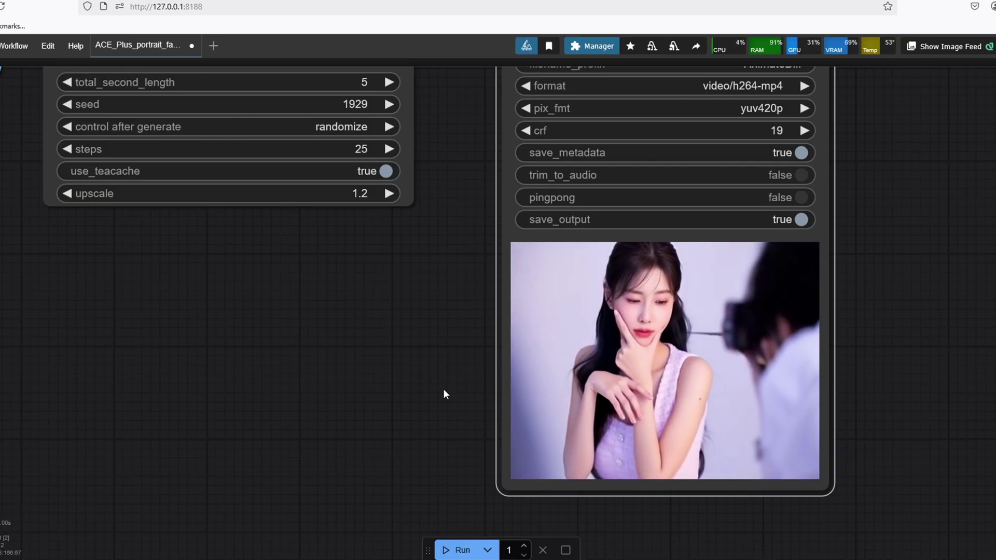
# Examine the ACE_Plus_portrait workflow, comparing its Video Combine preview with the start and end images in the Load Image nodes.
pyautogui.scroll(-8, 443, 394)
pyautogui.scroll(6, 467, 422)
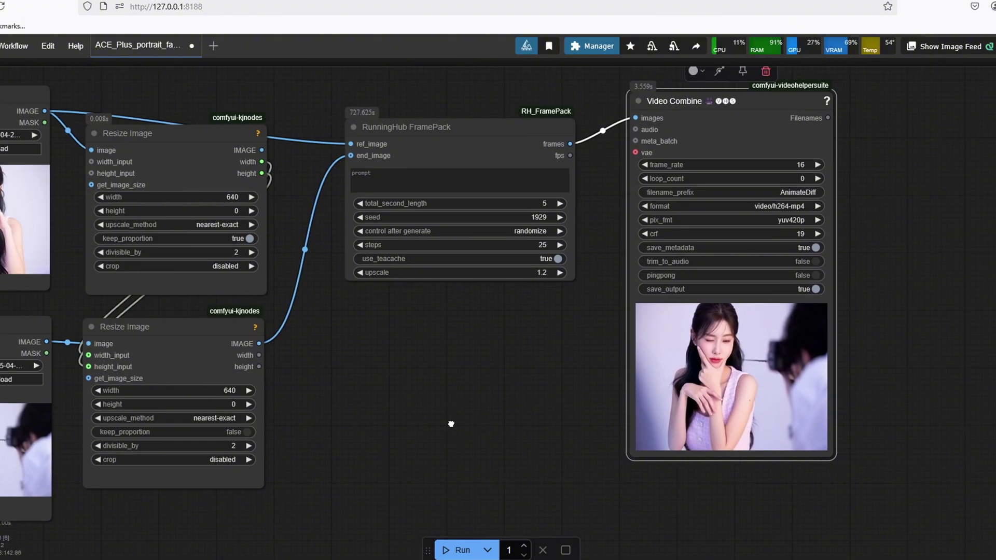
pyautogui.moveTo(160, 460); pyautogui.dragTo(512, 446)
pyautogui.scroll(-2, 513, 446)
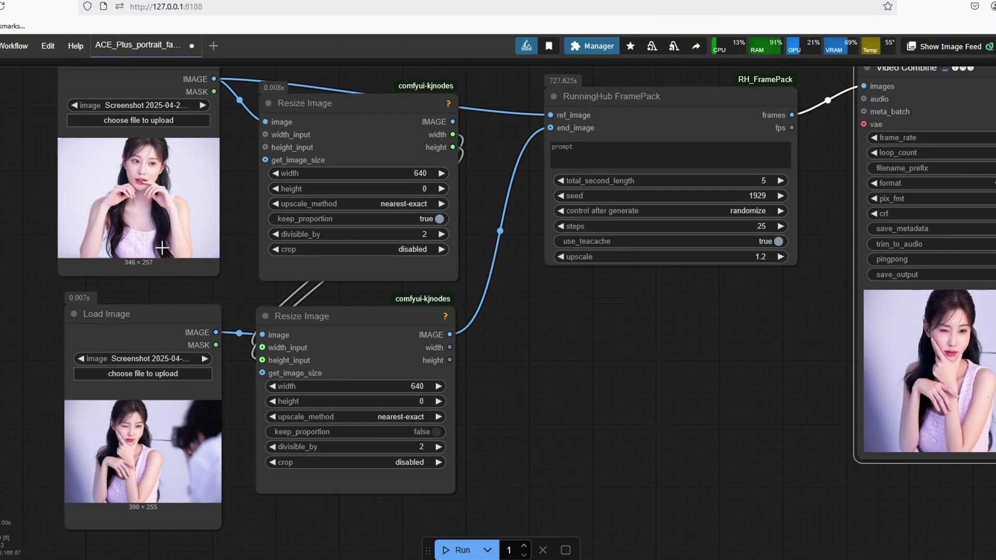
pyautogui.click(161, 246)
pyautogui.click(203, 418)
pyautogui.hscroll(3, 484, 388)
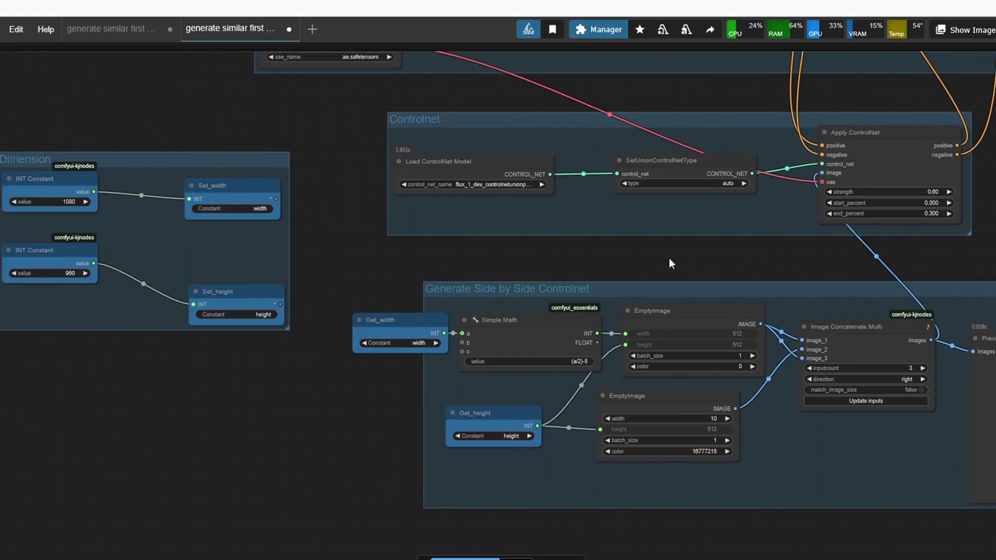
# Examine the Dimension group's width and height constants in the similar-frames workflow and follow on to the neighbouring ControlNet nodes.
pyautogui.hscroll(-5, 669, 263)
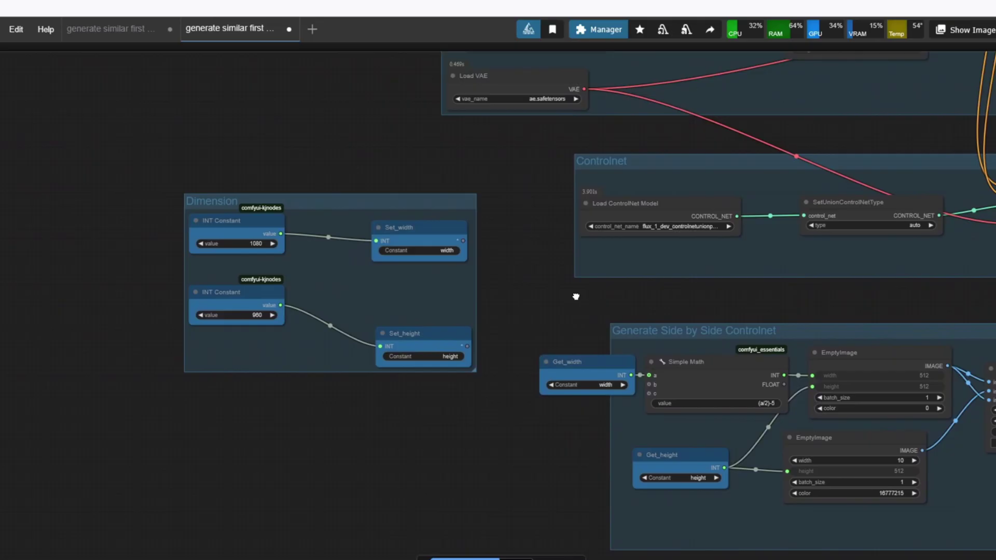
pyautogui.moveTo(576, 296); pyautogui.dragTo(618, 316)
pyautogui.scroll(4, 556, 300)
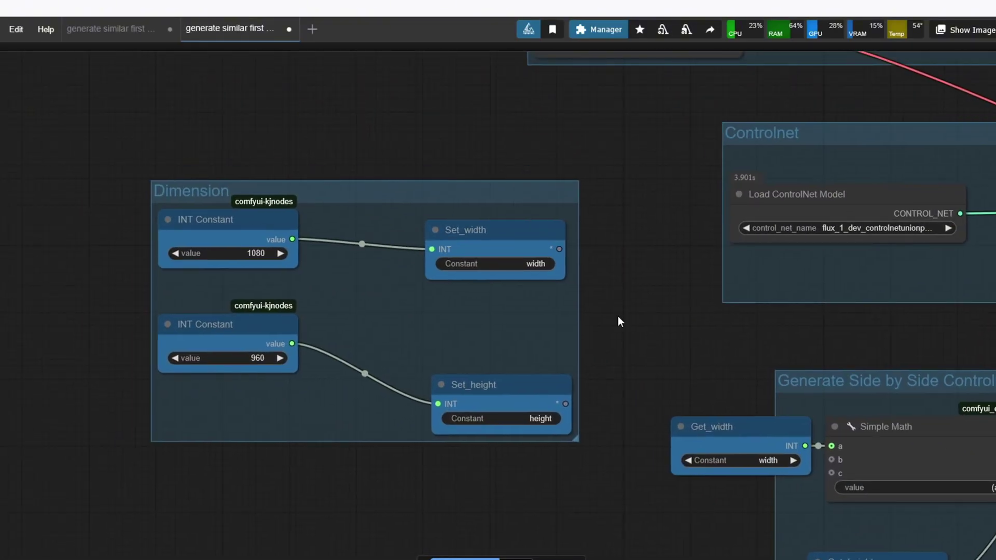
pyautogui.moveTo(680, 336); pyautogui.dragTo(647, 323)
pyautogui.moveTo(747, 318); pyautogui.dragTo(501, 272)
pyautogui.moveTo(786, 288); pyautogui.dragTo(356, 172)
# Inspect the Controlnet group and open the file list of the FLUX.1-dev-ControlNet-Union-Pro-2.0 model on Hugging Face.
pyautogui.scroll(-1, 416, 169)
pyautogui.moveTo(417, 170); pyautogui.dragTo(491, 222)
pyautogui.scroll(-1, 378, 175)
pyautogui.click(358, 282)
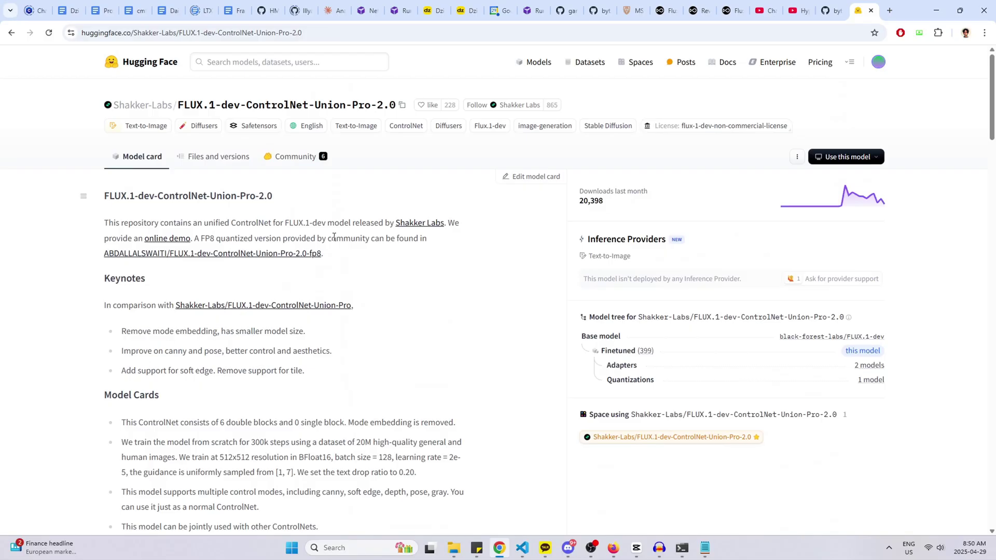
pyautogui.click(219, 160)
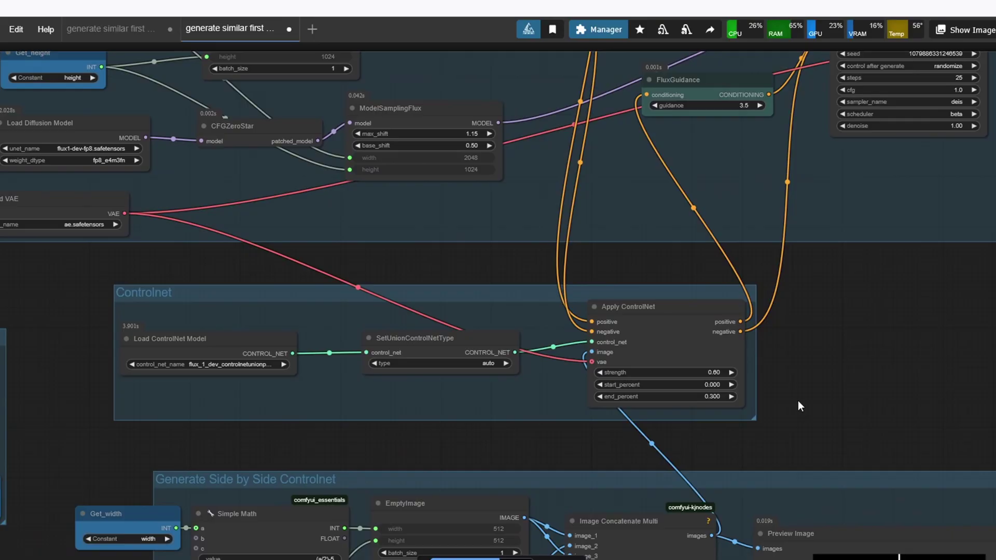
# Examine the Flux Model group, inspecting the Load Diffusion Model and DualCLIPLoader nodes.
pyautogui.moveTo(797, 406); pyautogui.dragTo(789, 474)
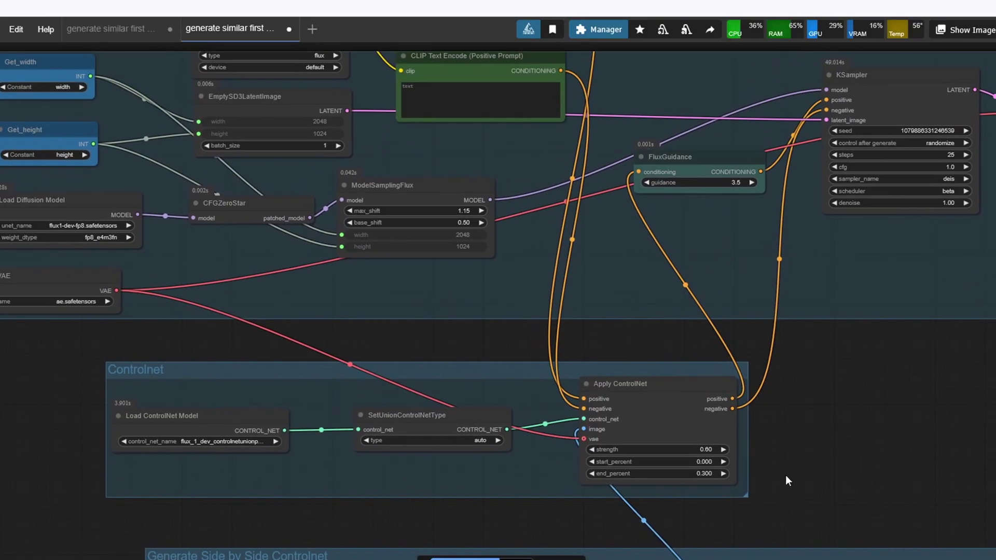
pyautogui.scroll(-1, 791, 447)
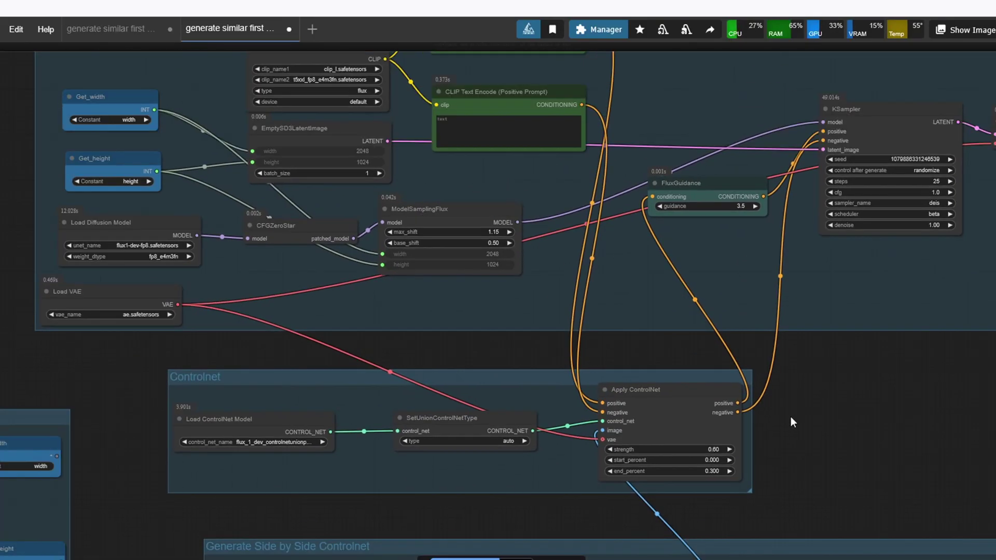
pyautogui.moveTo(791, 414); pyautogui.dragTo(752, 522)
pyautogui.scroll(-1, 791, 513)
pyautogui.scroll(1, 742, 502)
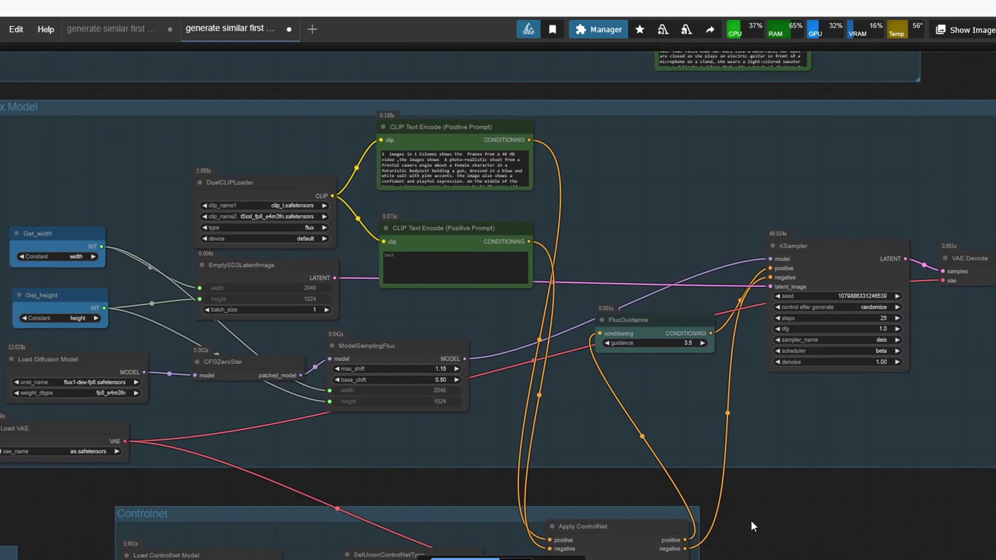
pyautogui.click(62, 358)
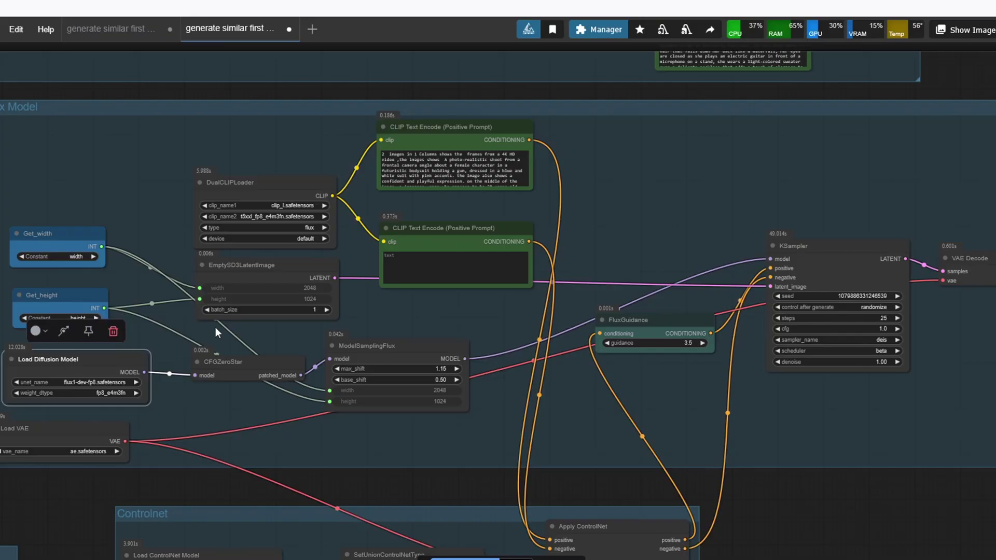
pyautogui.click(263, 199)
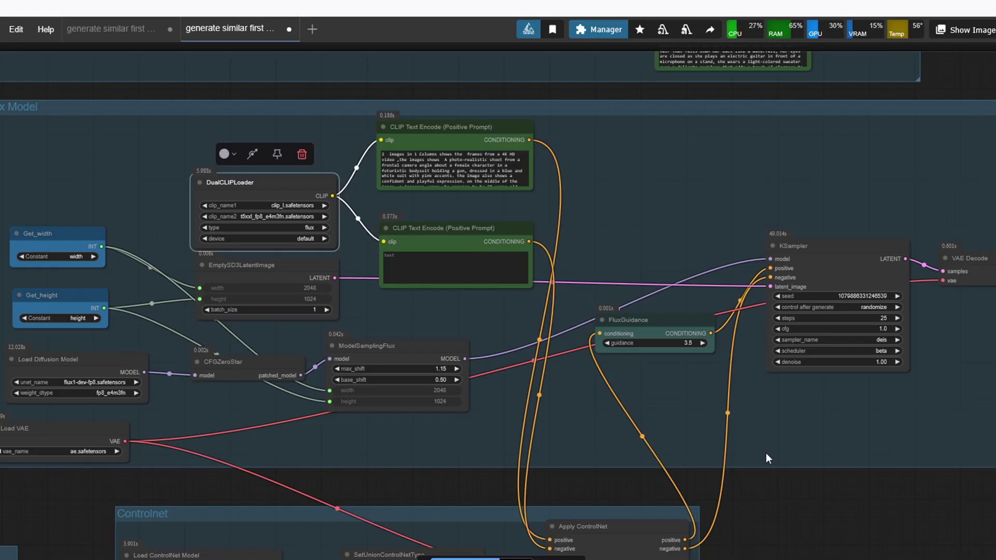
# Examine the Florence Model Generate Prompt group and select all the text in its String Constant Multiline node.
pyautogui.moveTo(905, 208); pyautogui.dragTo(892, 400)
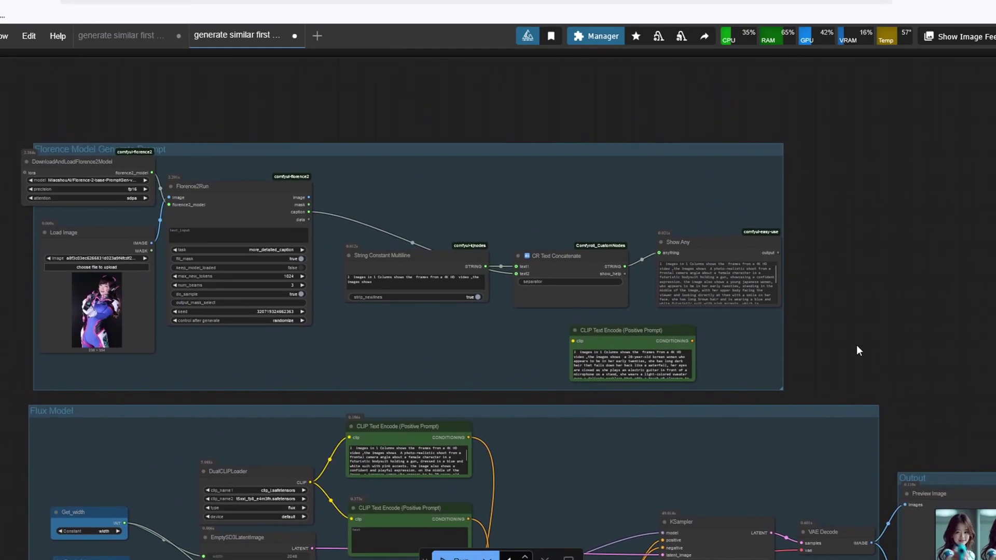
pyautogui.moveTo(857, 344); pyautogui.dragTo(987, 395)
pyautogui.scroll(2, 931, 400)
pyautogui.click(502, 192)
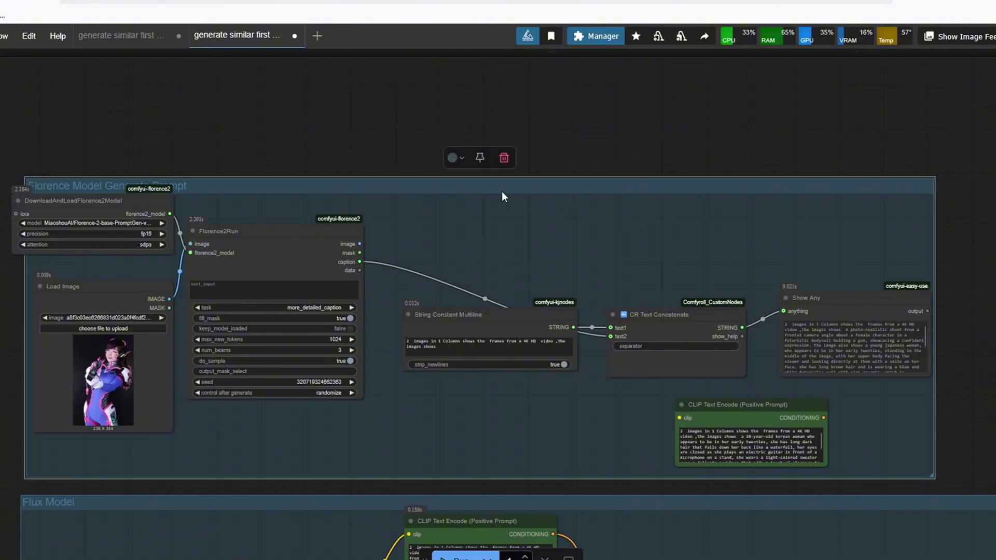
pyautogui.scroll(2, 777, 275)
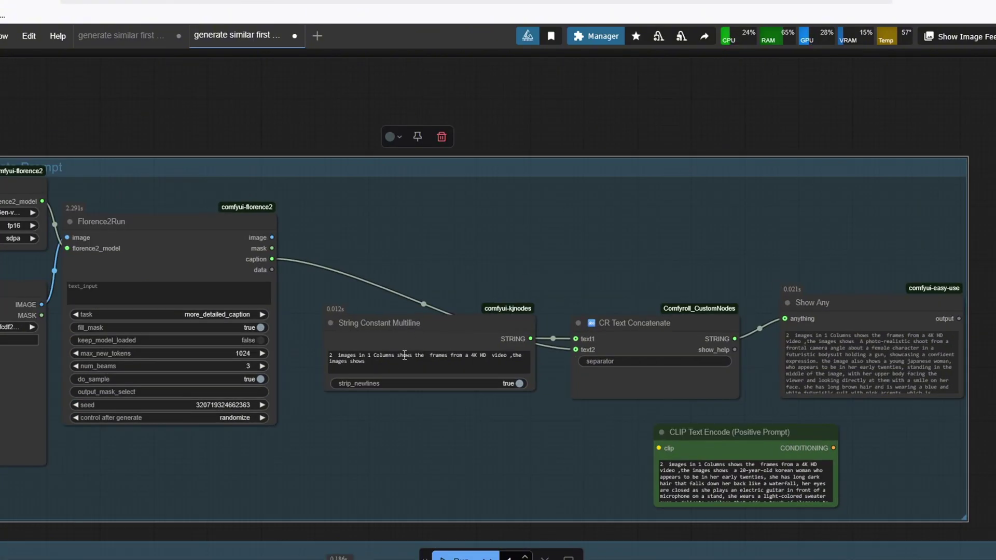
pyautogui.click(382, 366)
pyautogui.hotkey('ctrl', 'a')
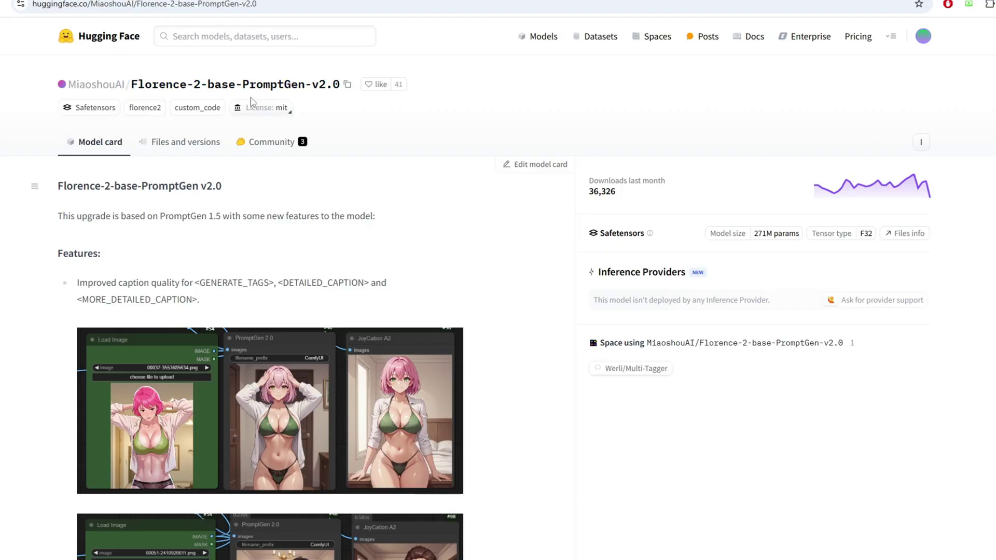
# Read through the Florence-2-base-PromptGen-v2.0 model card on Hugging Face, including its caption and ANALYZE examples.
pyautogui.scroll(-3, 488, 290)
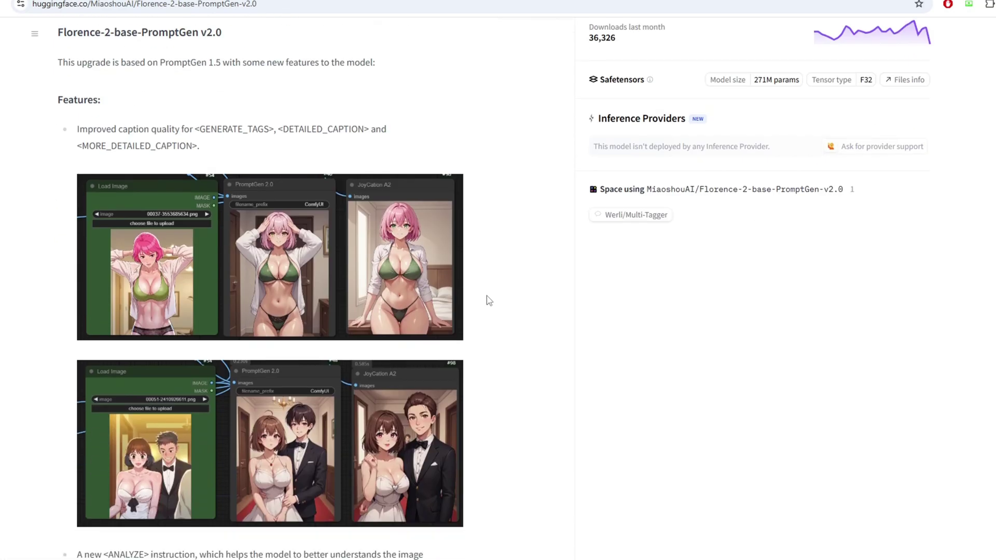
pyautogui.scroll(-10, 488, 300)
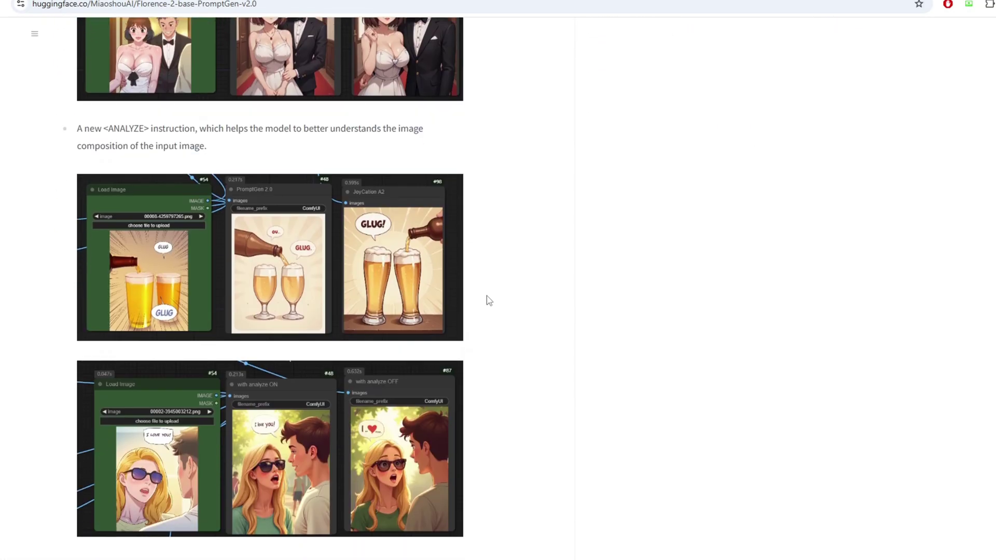
pyautogui.scroll(-3, 488, 299)
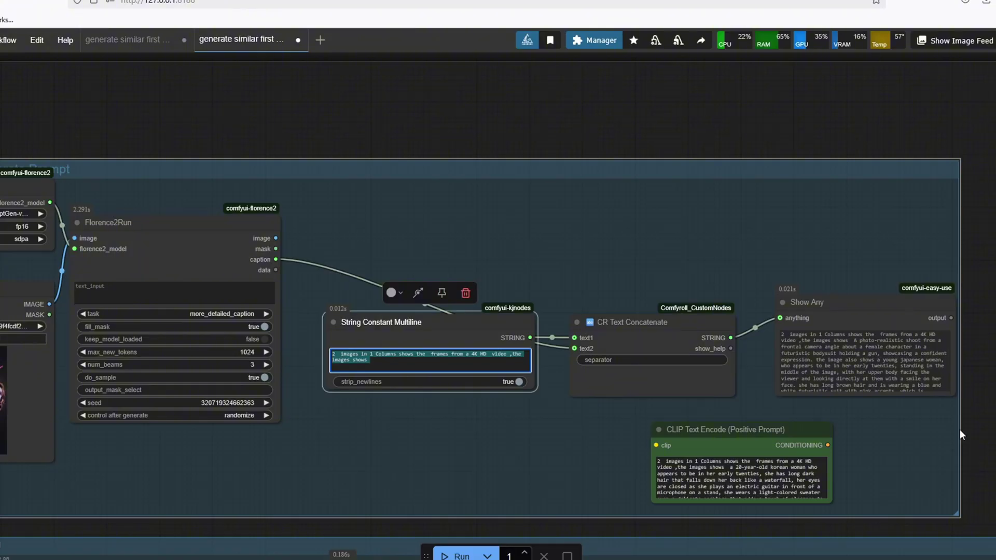
# Examine the guitarist images in the Output group and the bodysuit video preview in the FramePack end-frame workflow.
pyautogui.scroll(4, 494, 427)
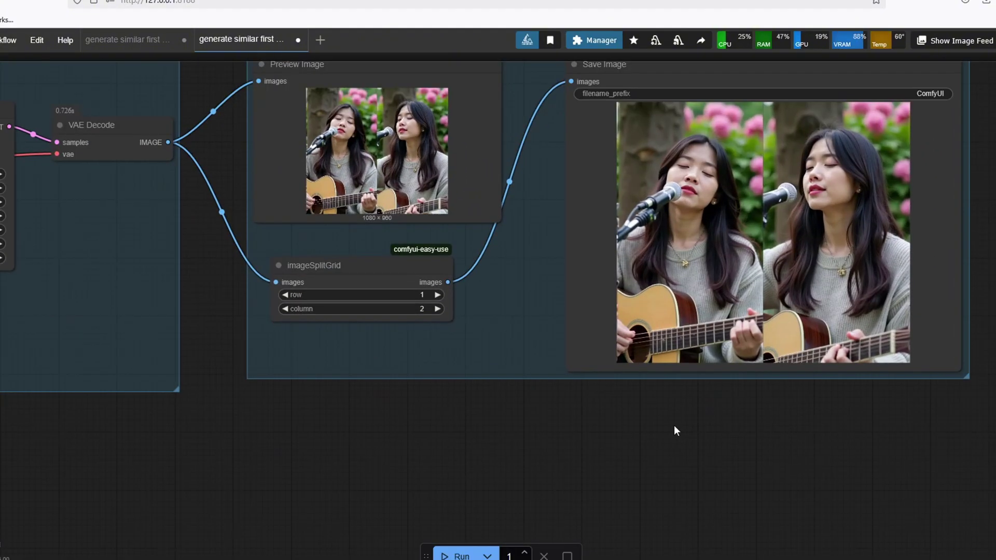
pyautogui.moveTo(673, 426); pyautogui.dragTo(576, 487)
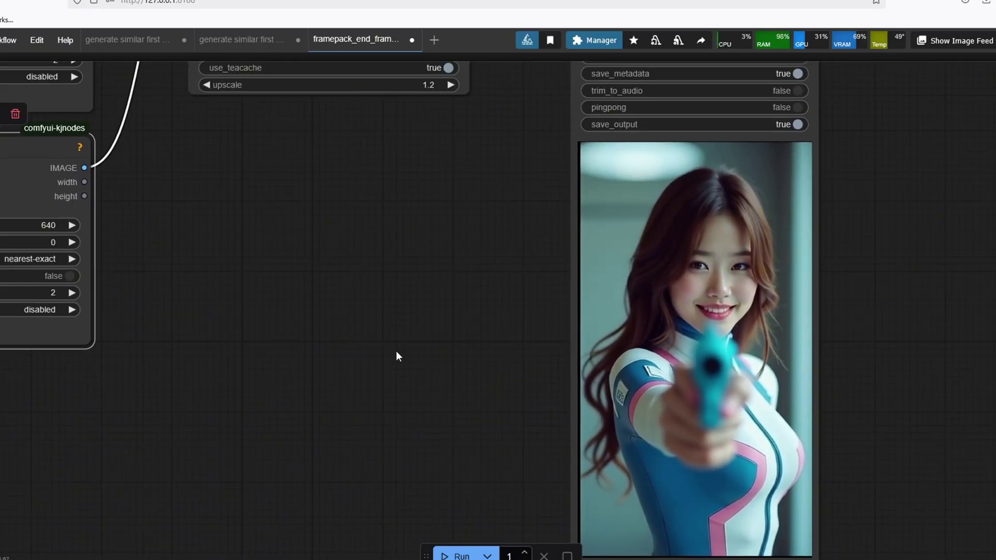
pyautogui.scroll(-2, 396, 356)
pyautogui.moveTo(396, 356); pyautogui.dragTo(558, 381)
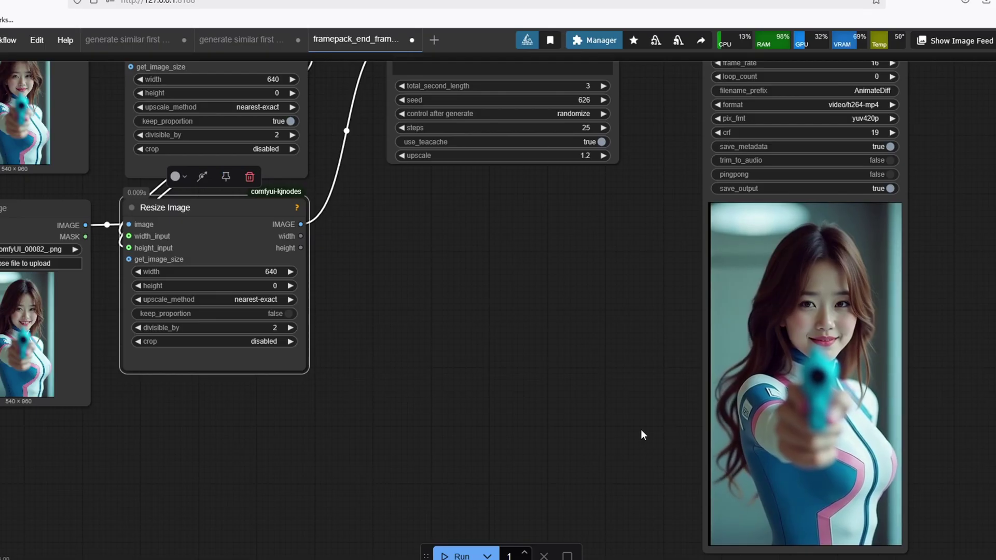
pyautogui.scroll(-3, 662, 517)
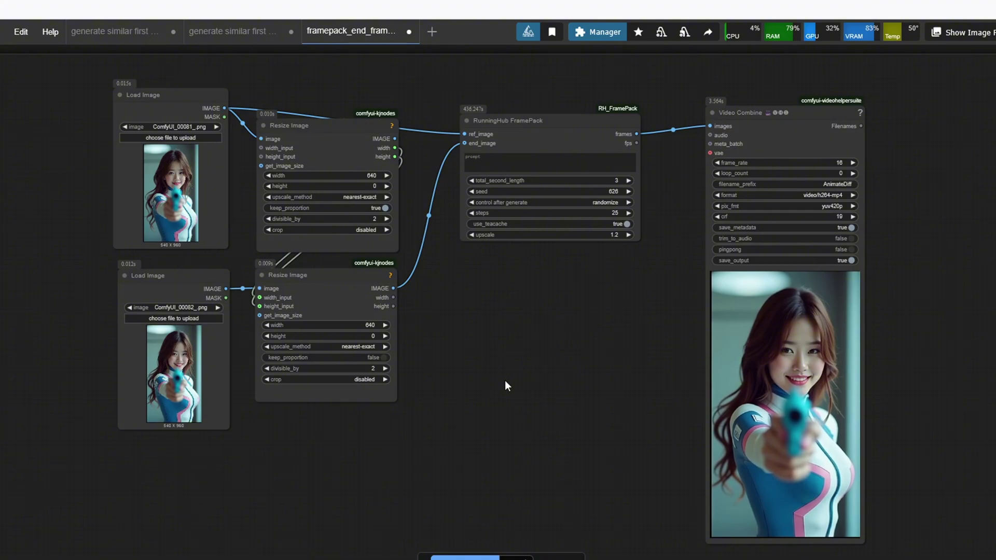
# Compare the bodysuit workflow's Video Combine preview with its start image ComfyUI_00081_.png and end image ComfyUI_00082_.png.
pyautogui.scroll(2, 620, 417)
pyautogui.moveTo(628, 415); pyautogui.dragTo(538, 397)
pyautogui.scroll(2, 538, 397)
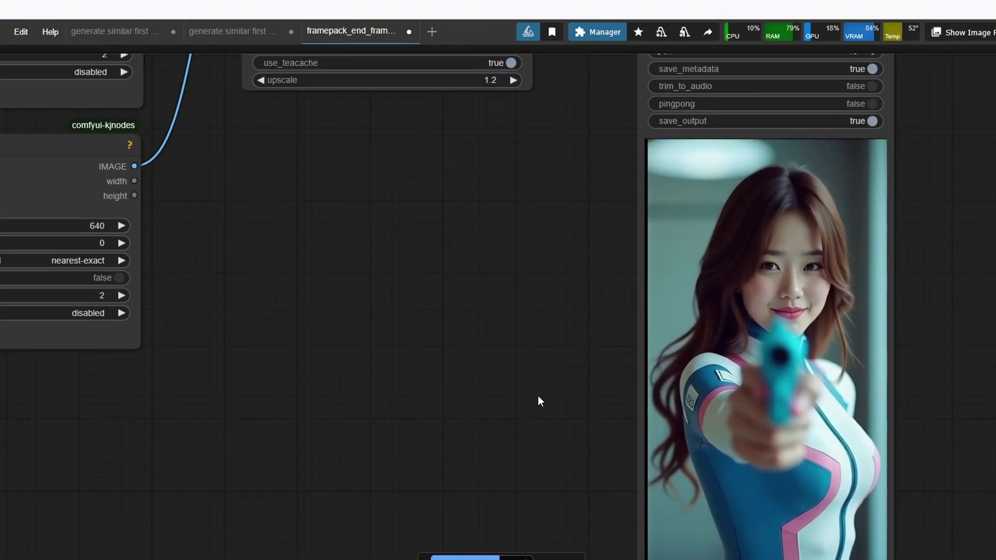
pyautogui.scroll(-6, 477, 440)
pyautogui.scroll(4, 511, 422)
pyautogui.scroll(-1, 511, 423)
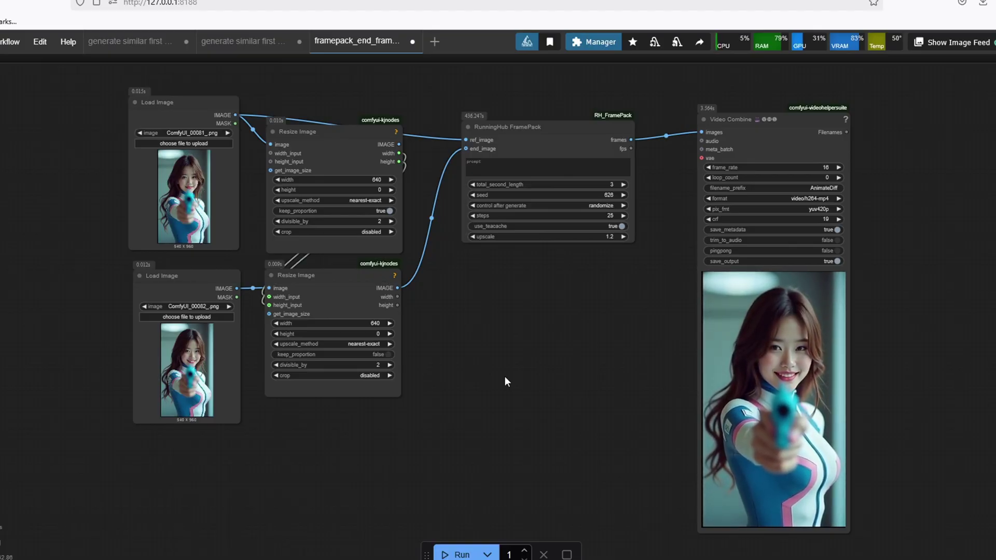
pyautogui.scroll(5, 534, 389)
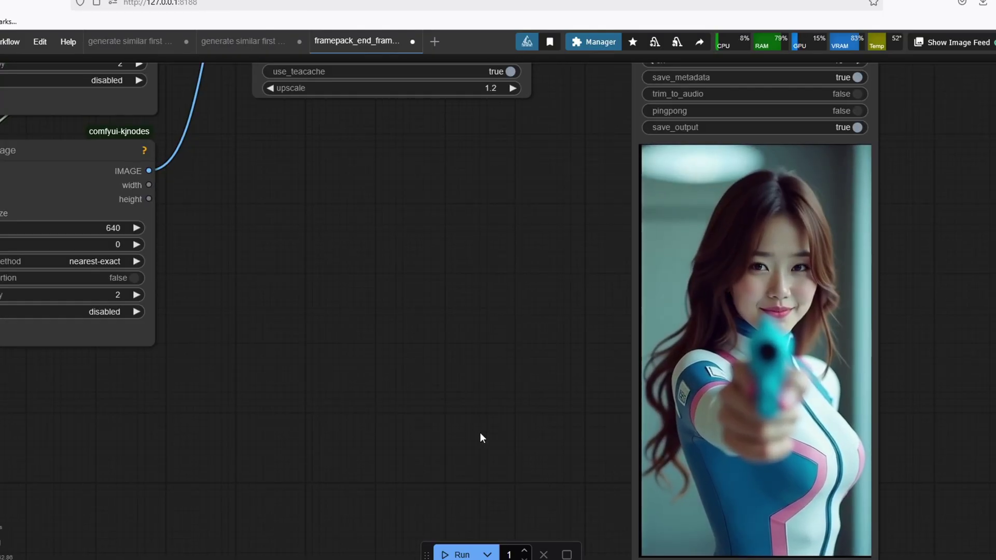
pyautogui.scroll(-5, 480, 432)
pyautogui.scroll(3, 444, 415)
pyautogui.moveTo(508, 433); pyautogui.dragTo(511, 444)
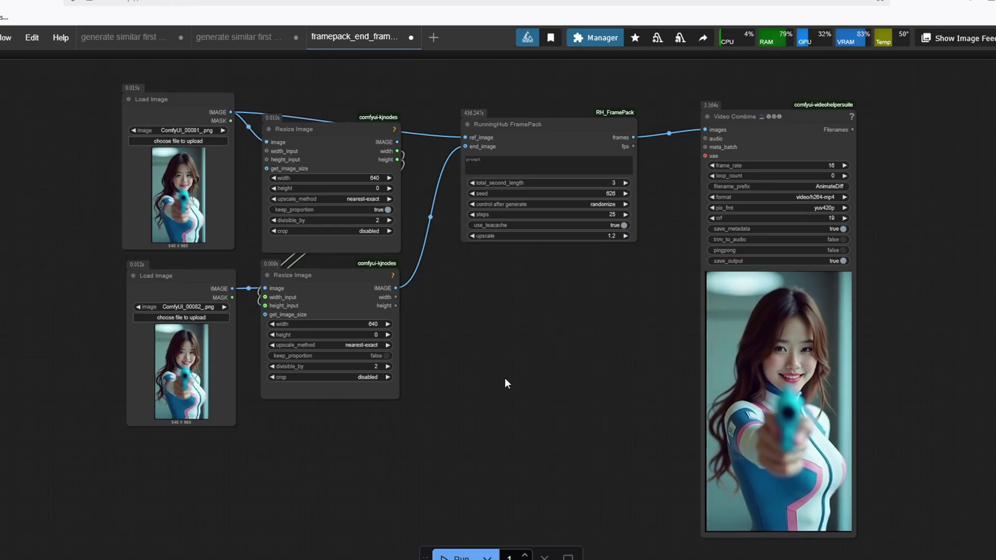
pyautogui.scroll(5, 625, 412)
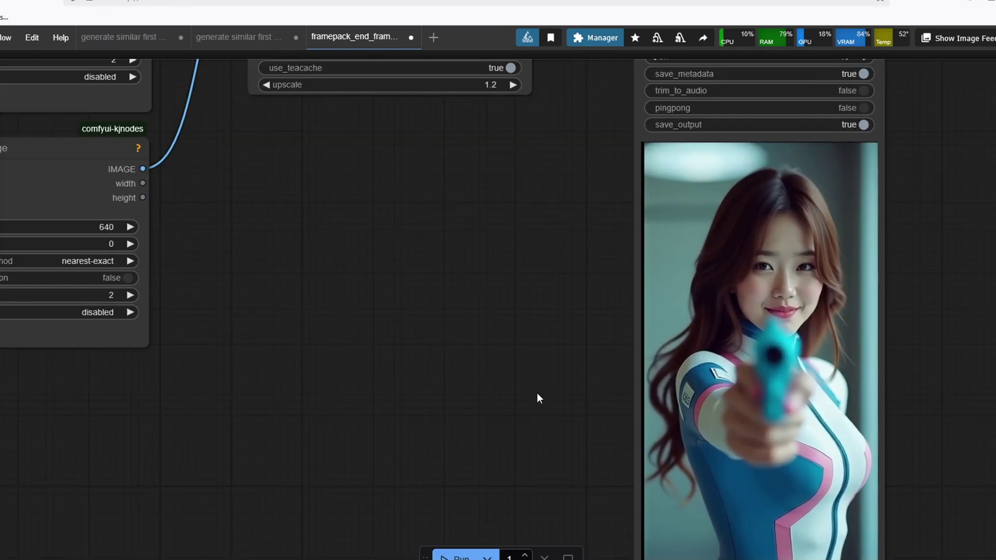
pyautogui.scroll(-5, 467, 431)
pyautogui.scroll(2, 511, 422)
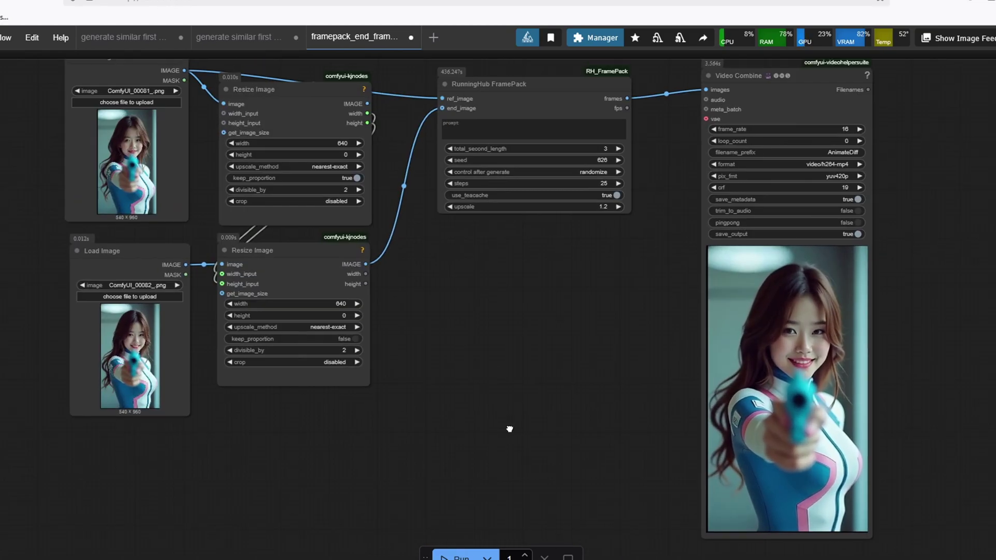
pyautogui.moveTo(509, 429); pyautogui.dragTo(511, 446)
pyautogui.scroll(-1, 543, 418)
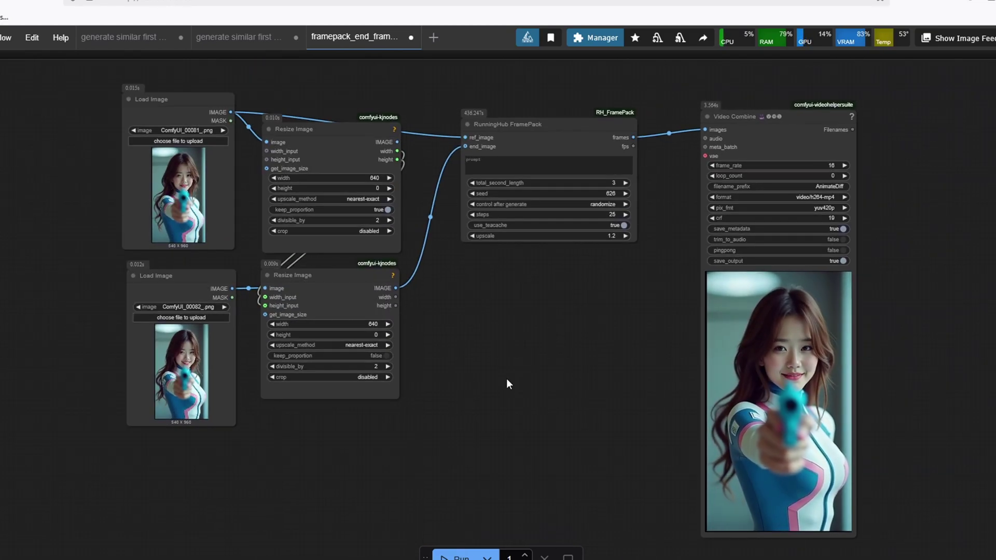